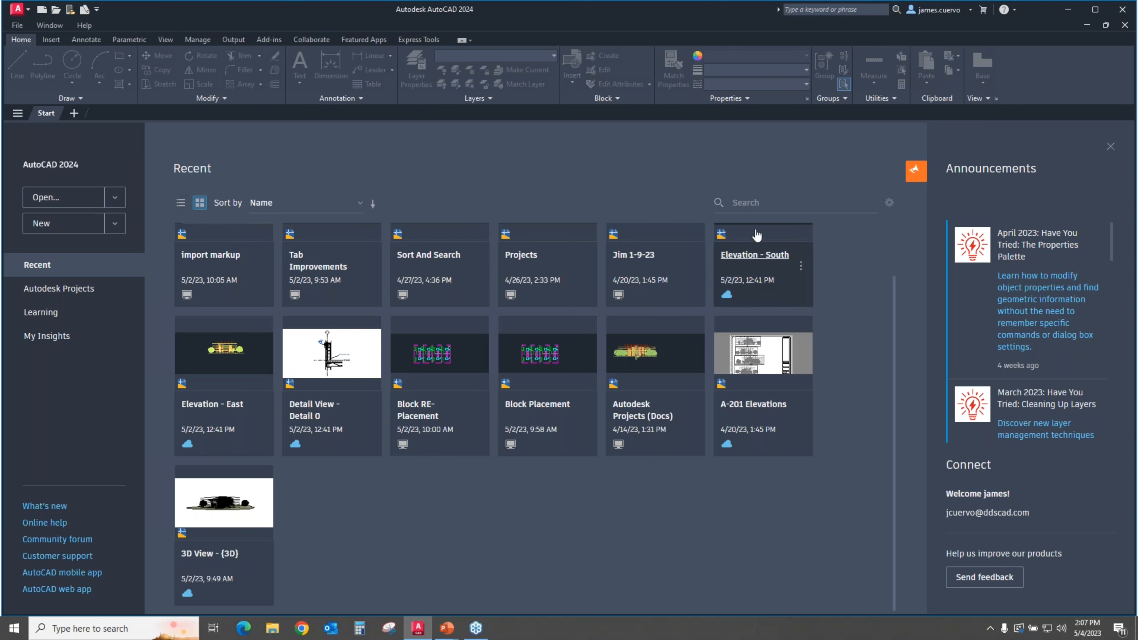
Display the recent drawings as a list, and hide and restore the File Type and Last Opened columns
click(181, 203)
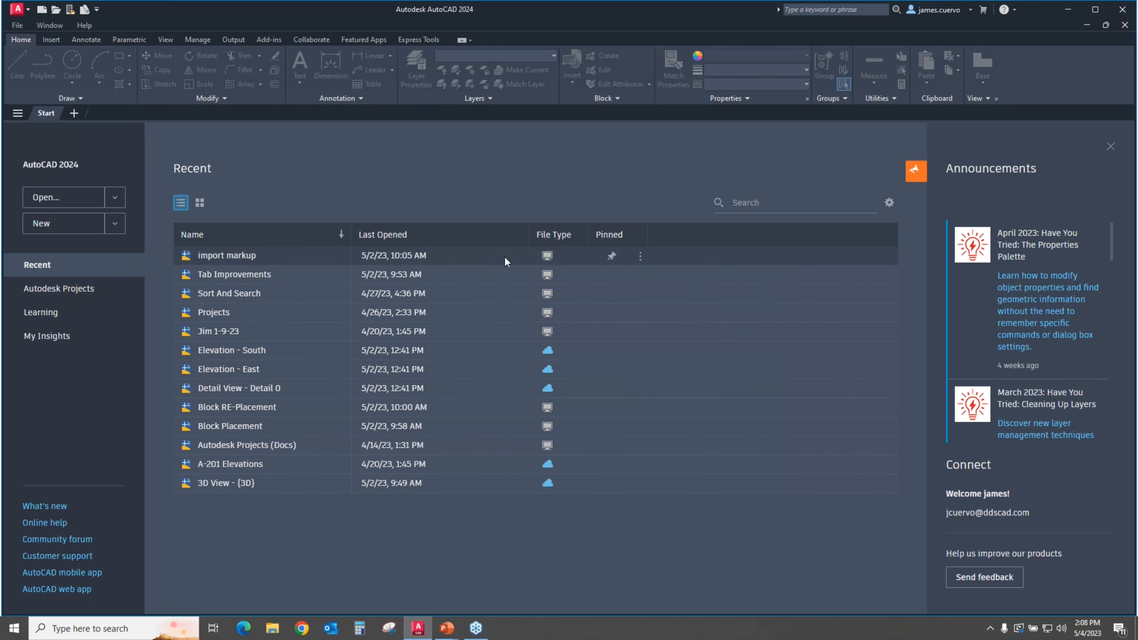
click(889, 203)
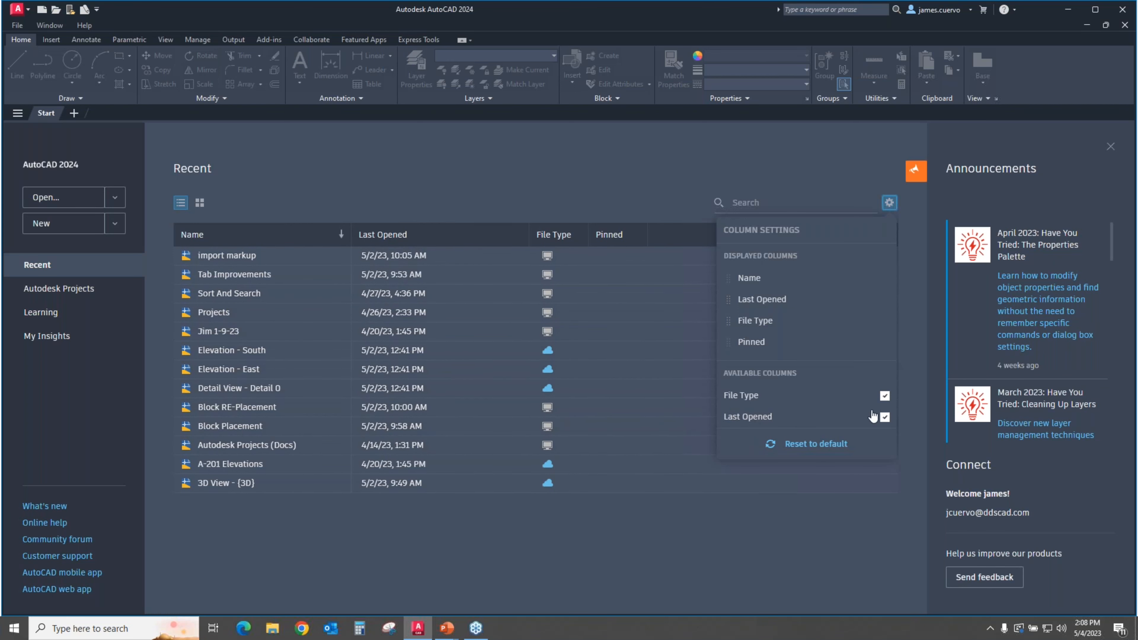
click(884, 397)
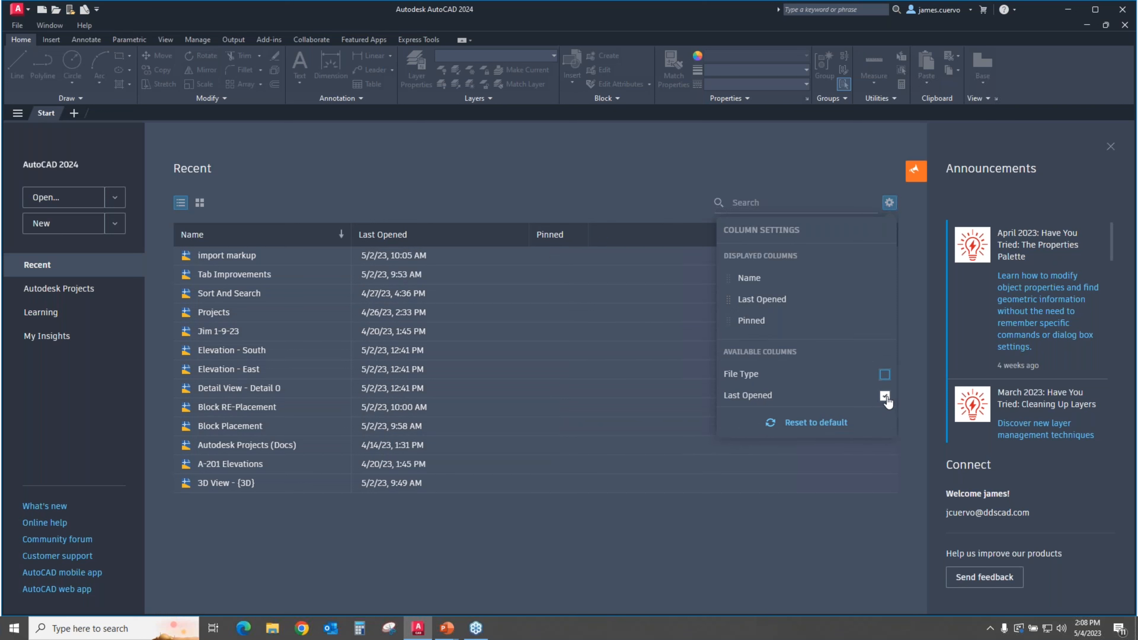
click(885, 396)
click(884, 375)
click(884, 374)
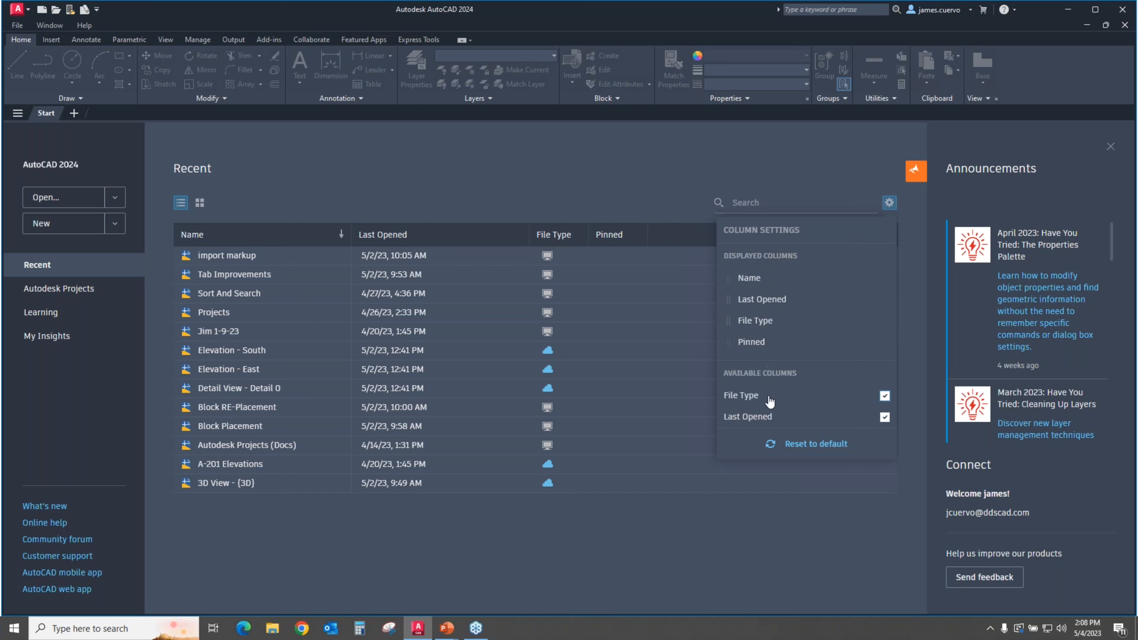
click(519, 160)
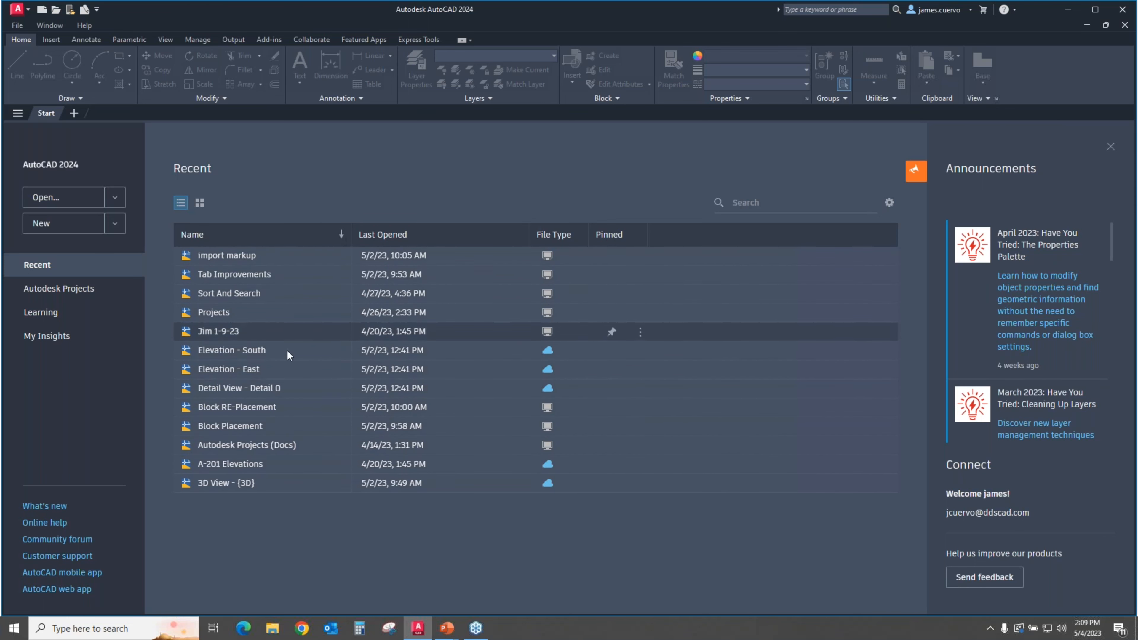
Reverse and restore the recent drawings' name order, and sort them by Last Opened with the oldest first
click(341, 242)
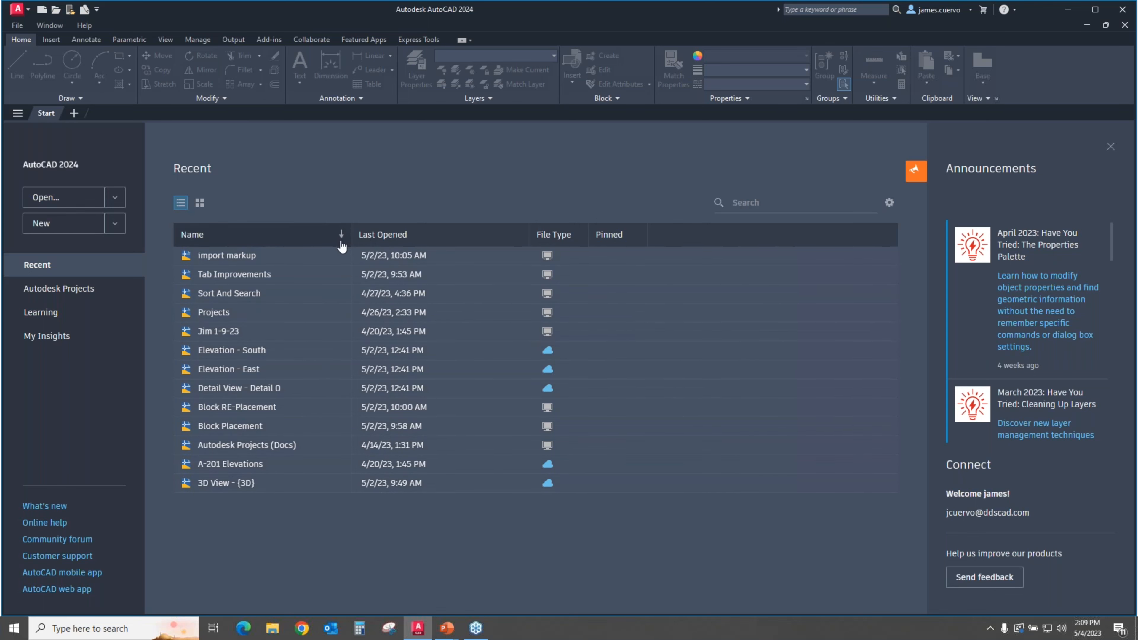
click(341, 242)
click(521, 238)
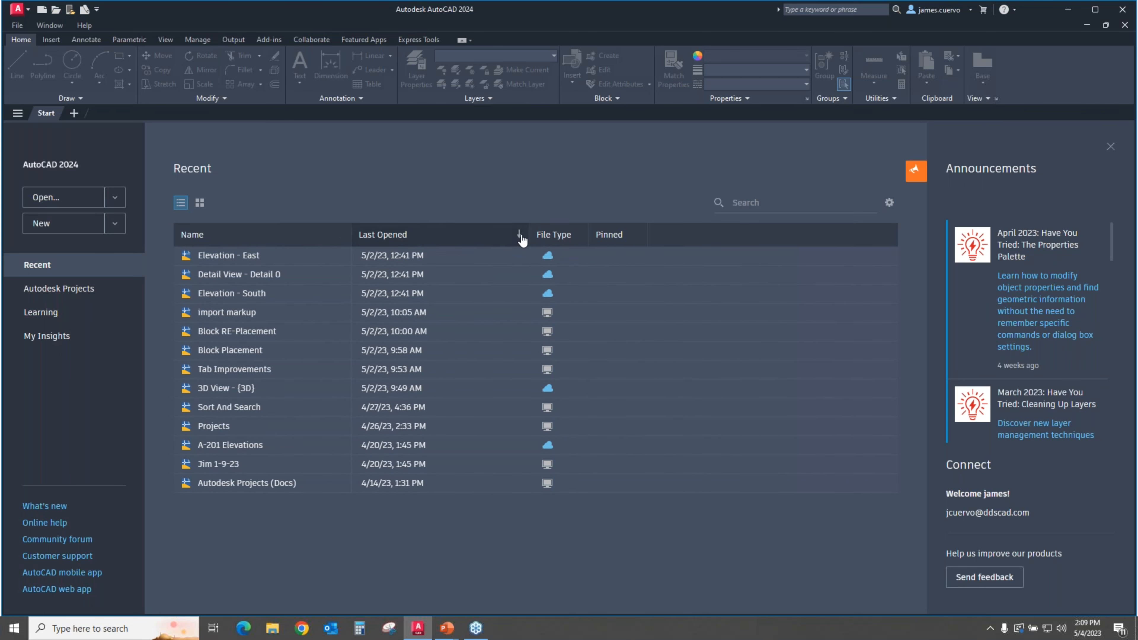
click(521, 238)
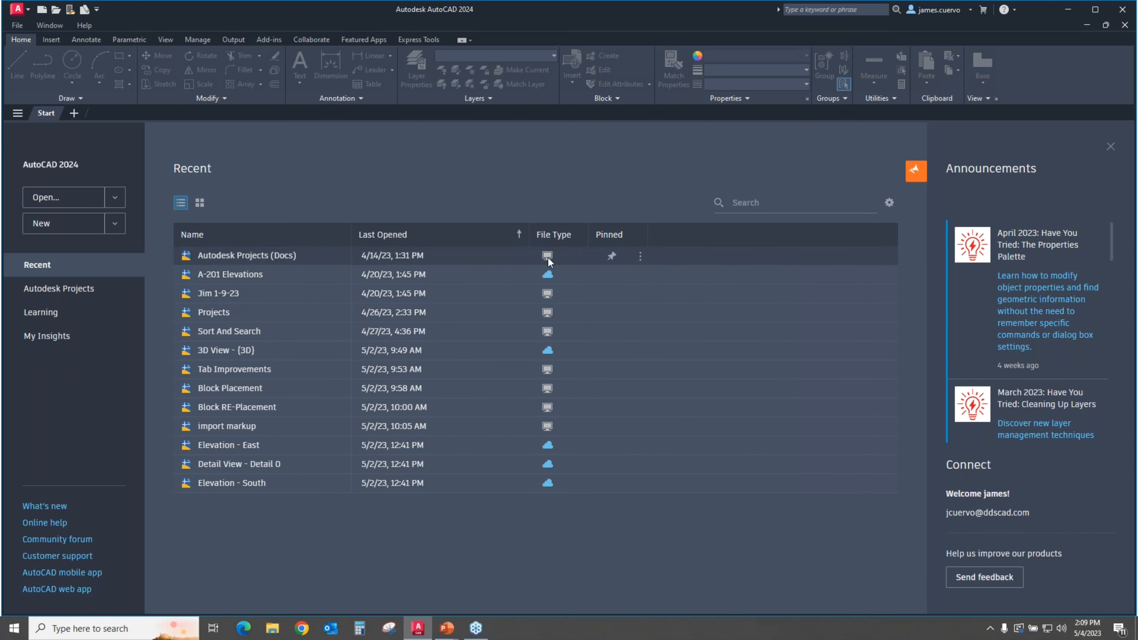
Pin the Autodesk Projects (Docs) drawing in the recent list and view its additional options
mouse_move(548, 259)
click(612, 256)
click(641, 258)
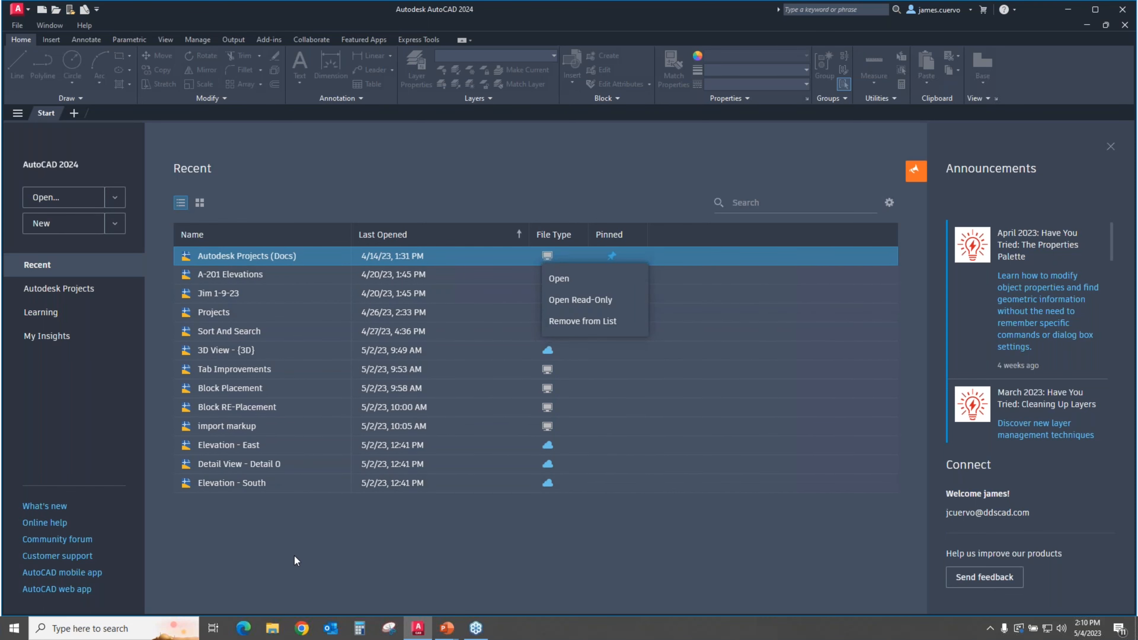
click(627, 167)
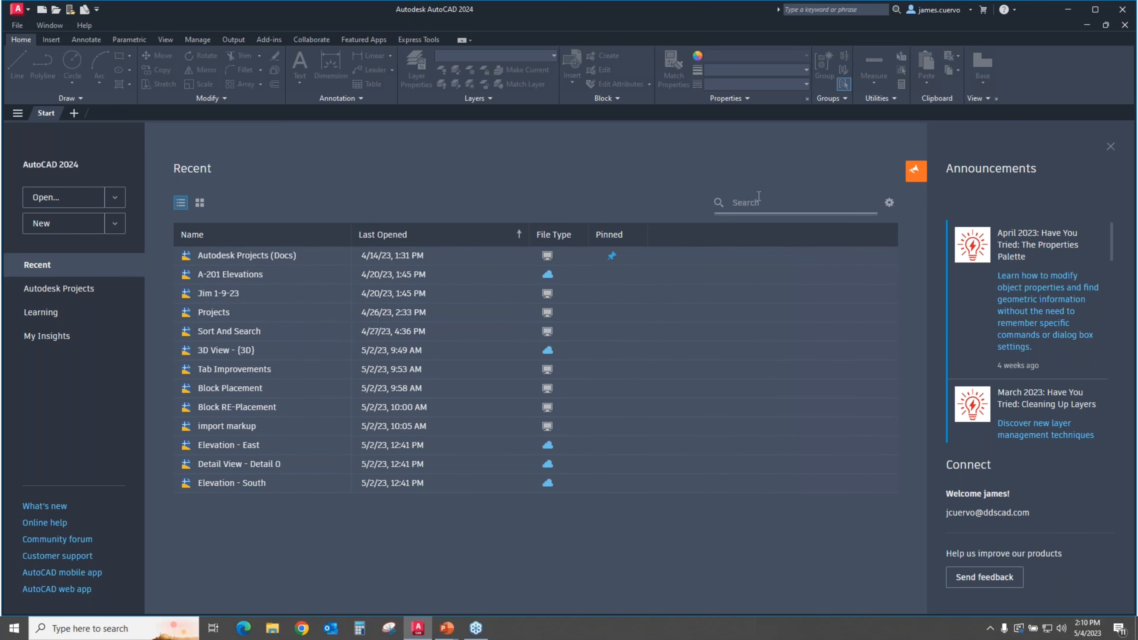
Search the recent drawings list with the earlier search term "bl" and clear the search
click(768, 202)
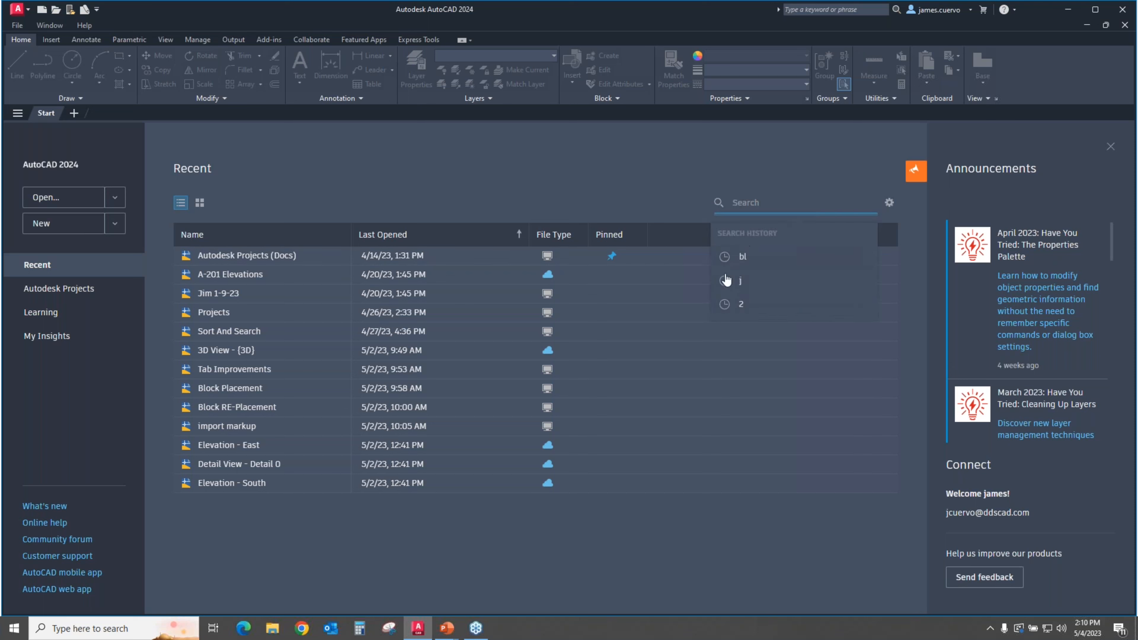
click(755, 258)
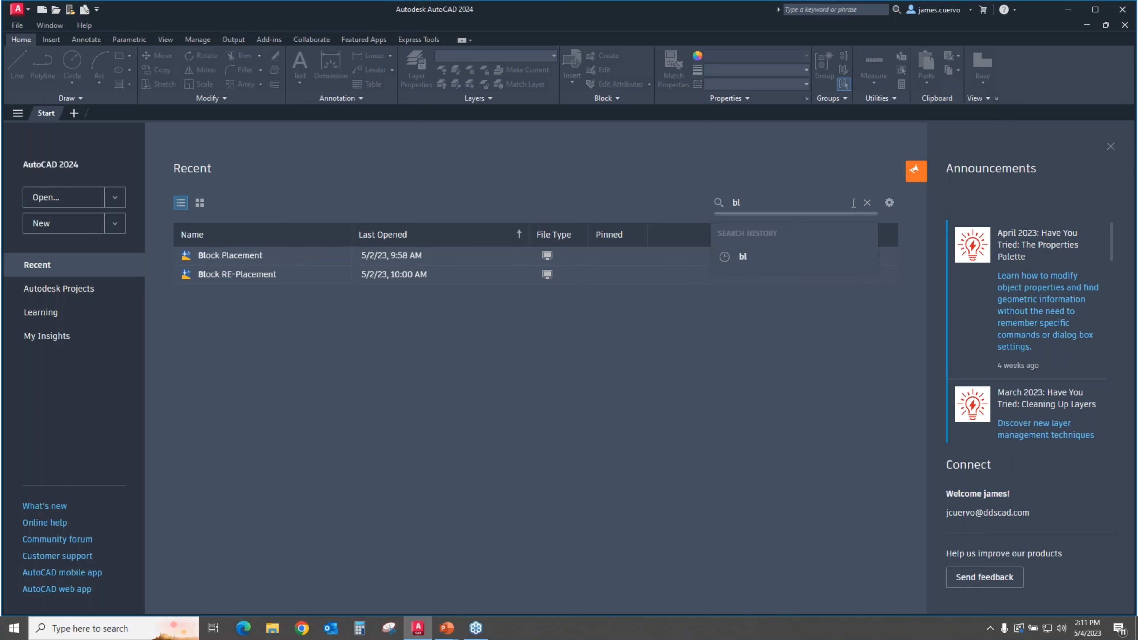
click(867, 204)
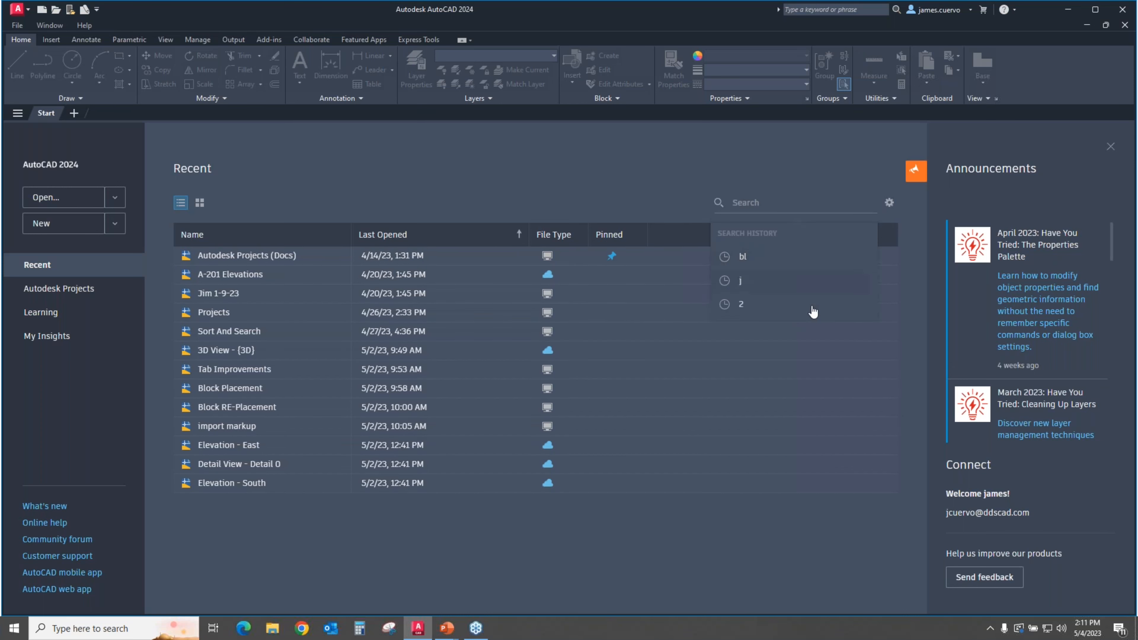
Search the recent drawings for the earlier term "j", refine it to "ji", and clear the search
click(741, 283)
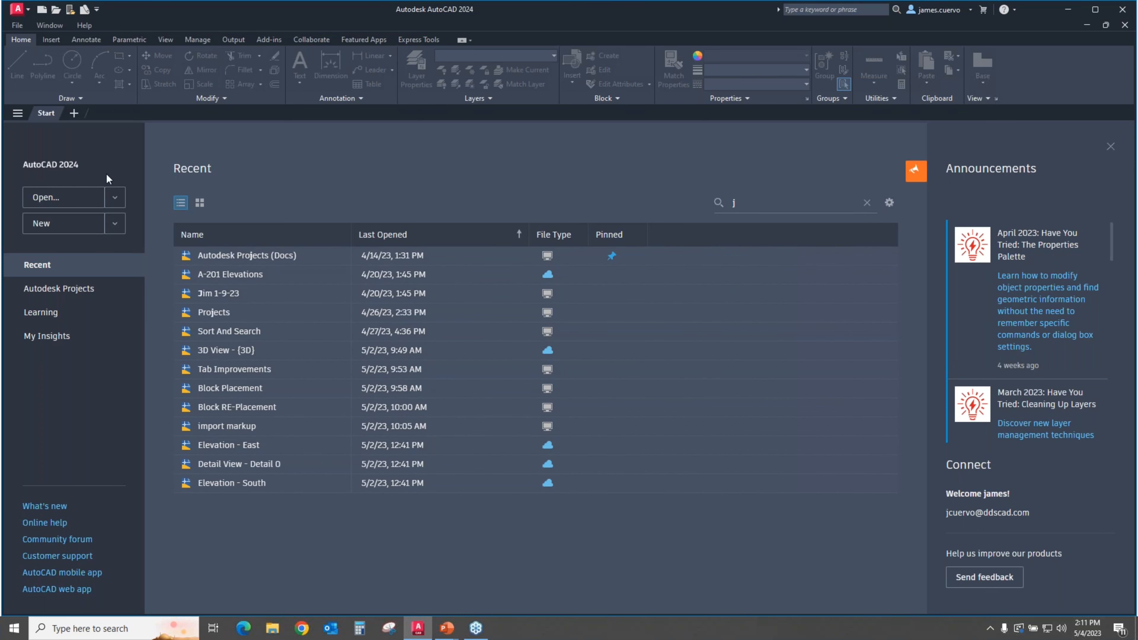
click(746, 204)
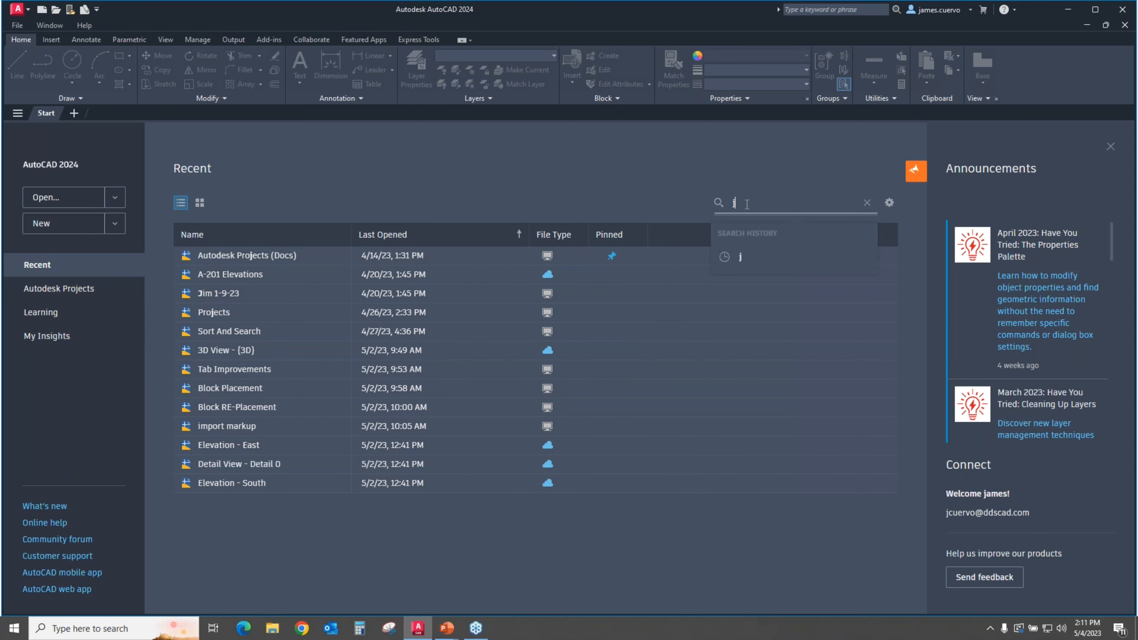
text(i)
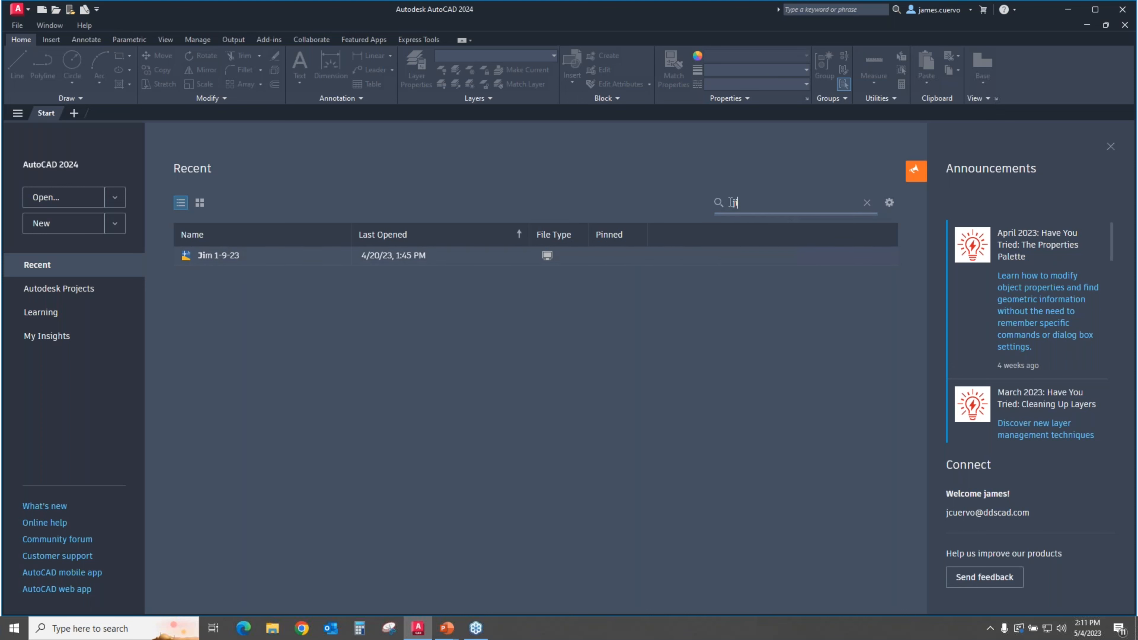
click(867, 203)
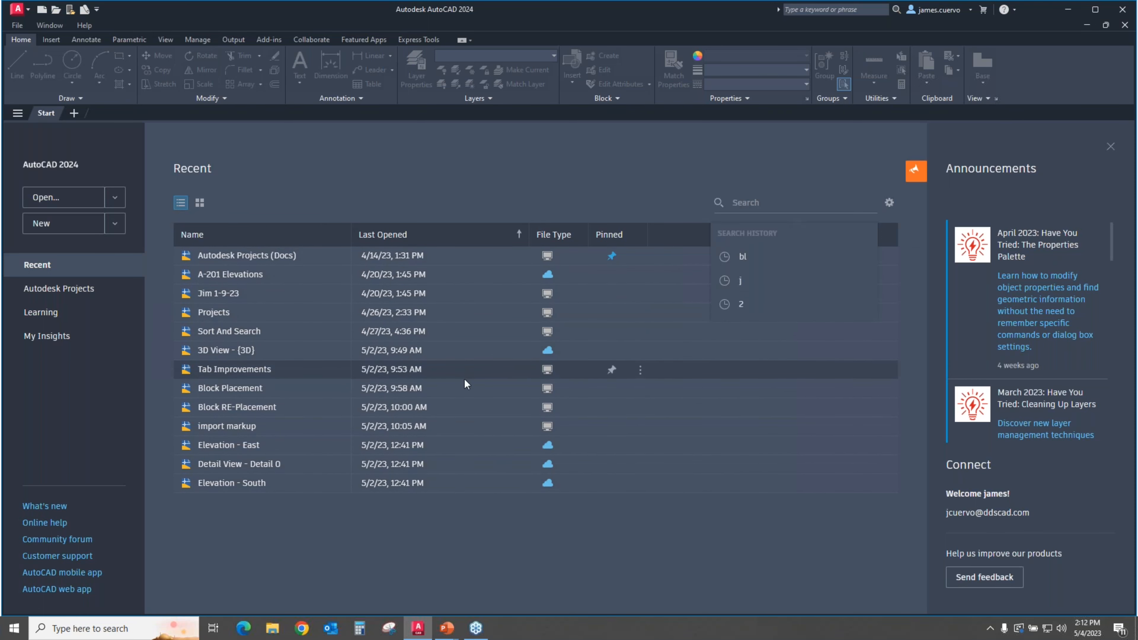
click(442, 177)
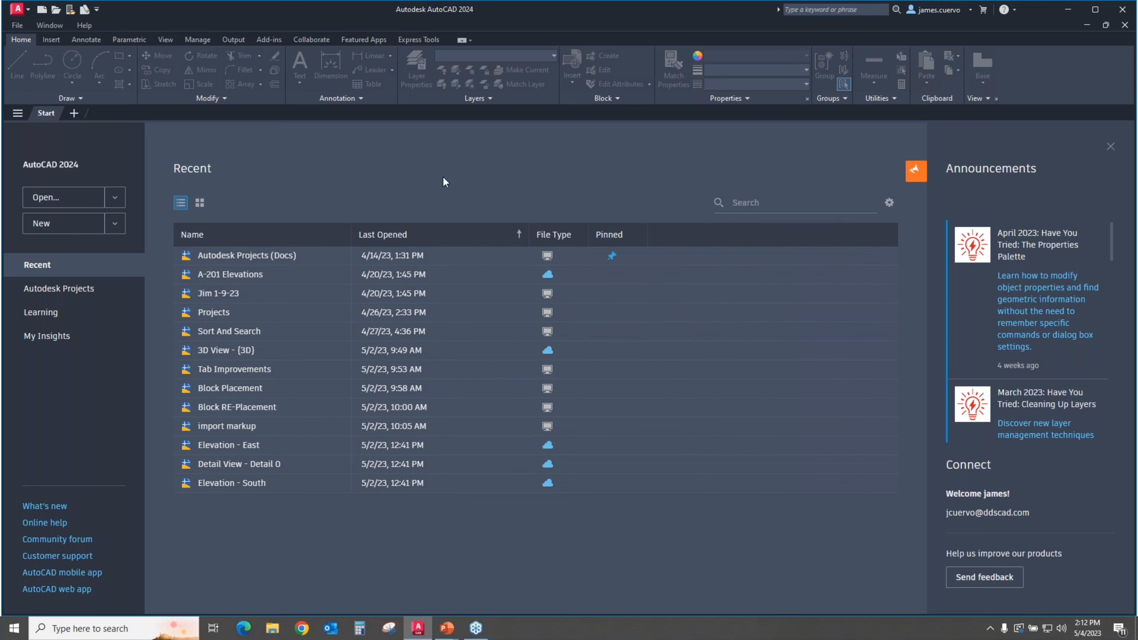
Display the recent drawings as a thumbnail grid and check the Autodesk Projects (Docs) drawing's options and file location
click(200, 203)
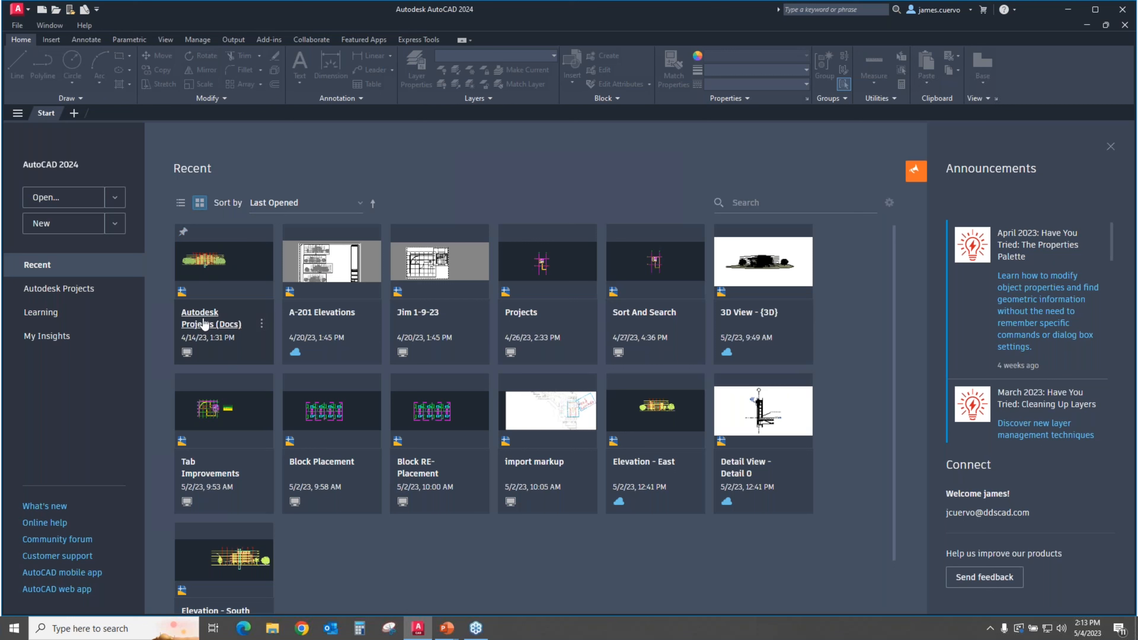
click(262, 323)
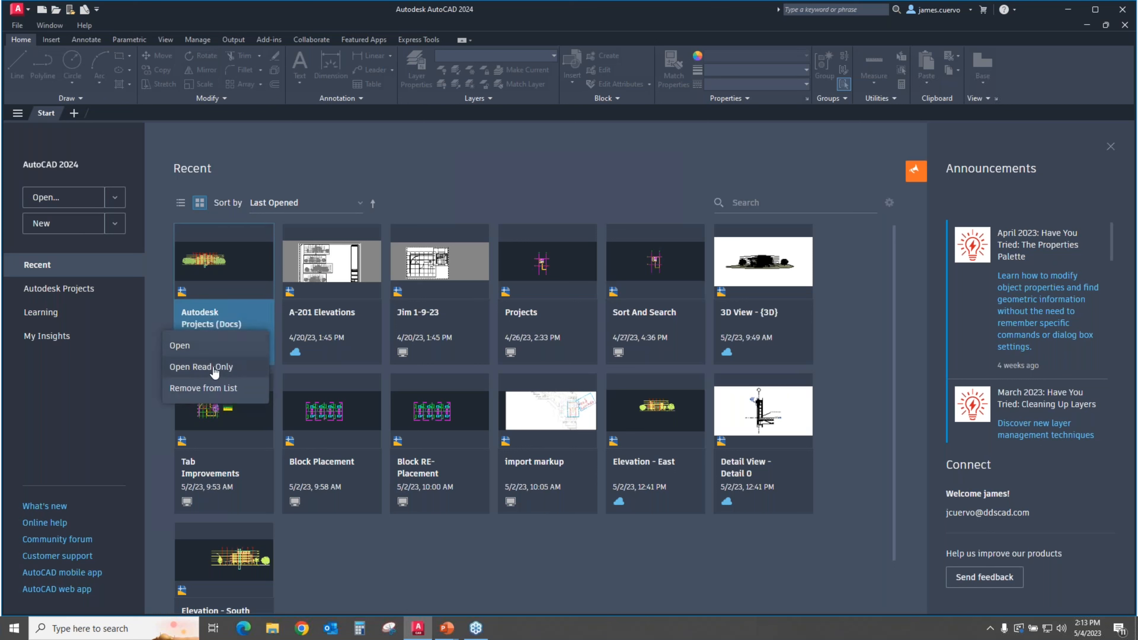
click(312, 139)
mouse_move(188, 355)
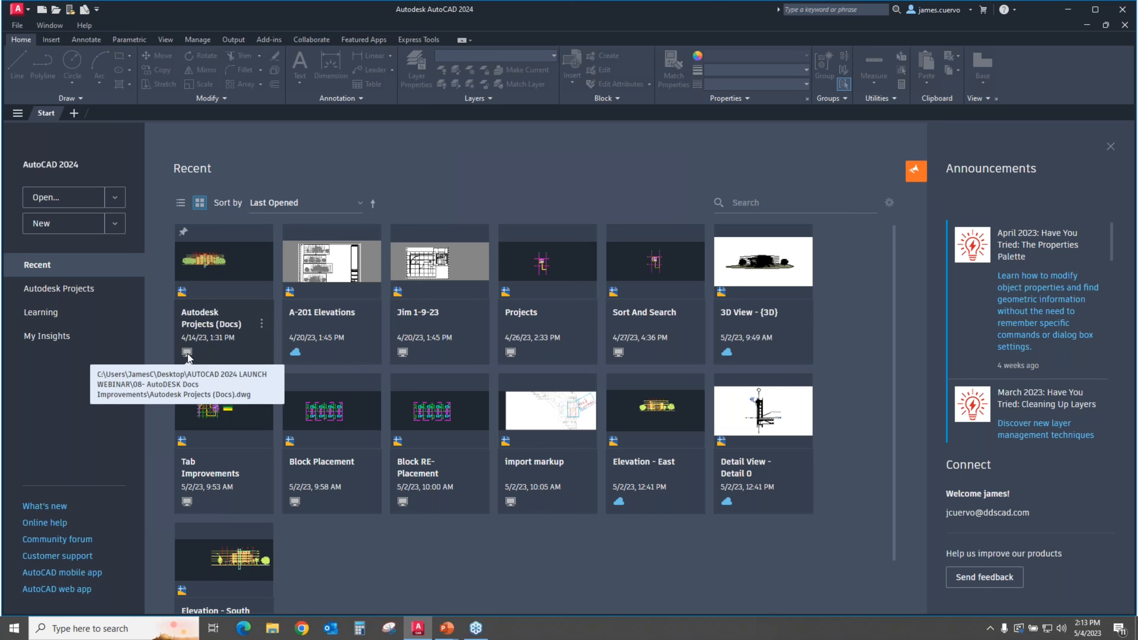
key(ctrl)
key(ctrl)
key(ctrl)
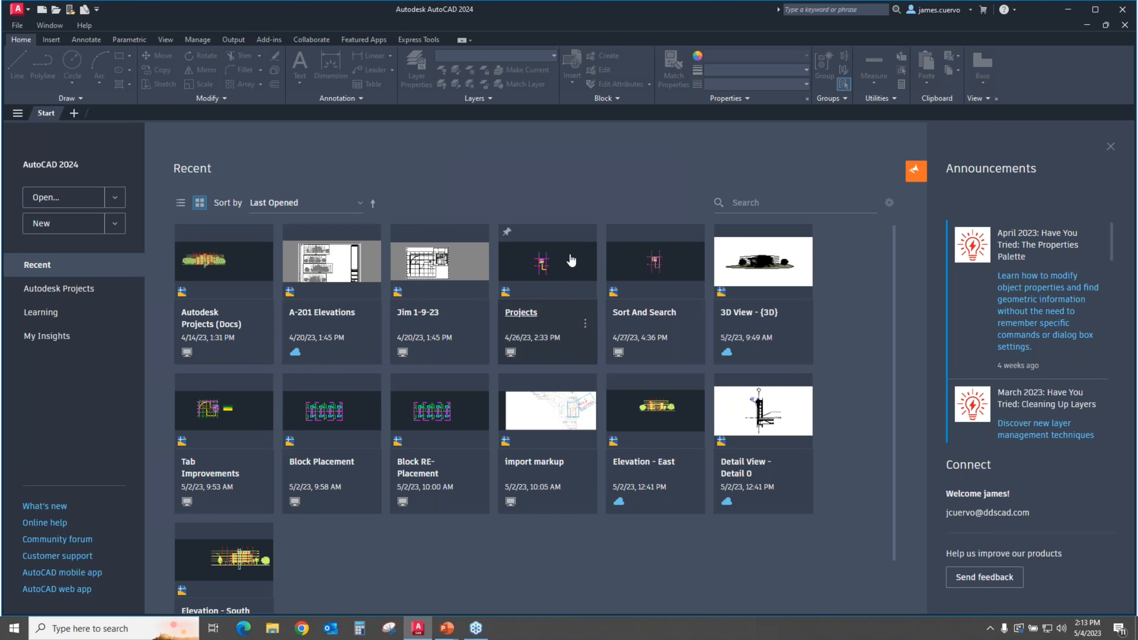
Search the thumbnail grid of recent drawings for "bl" and clear the search
click(751, 205)
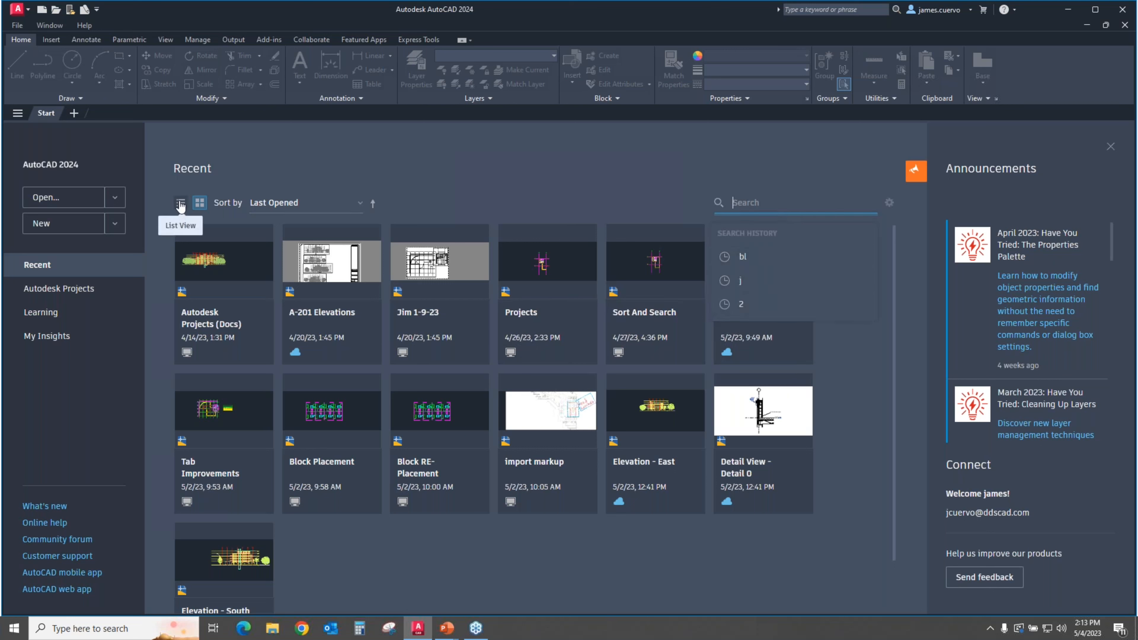
click(743, 257)
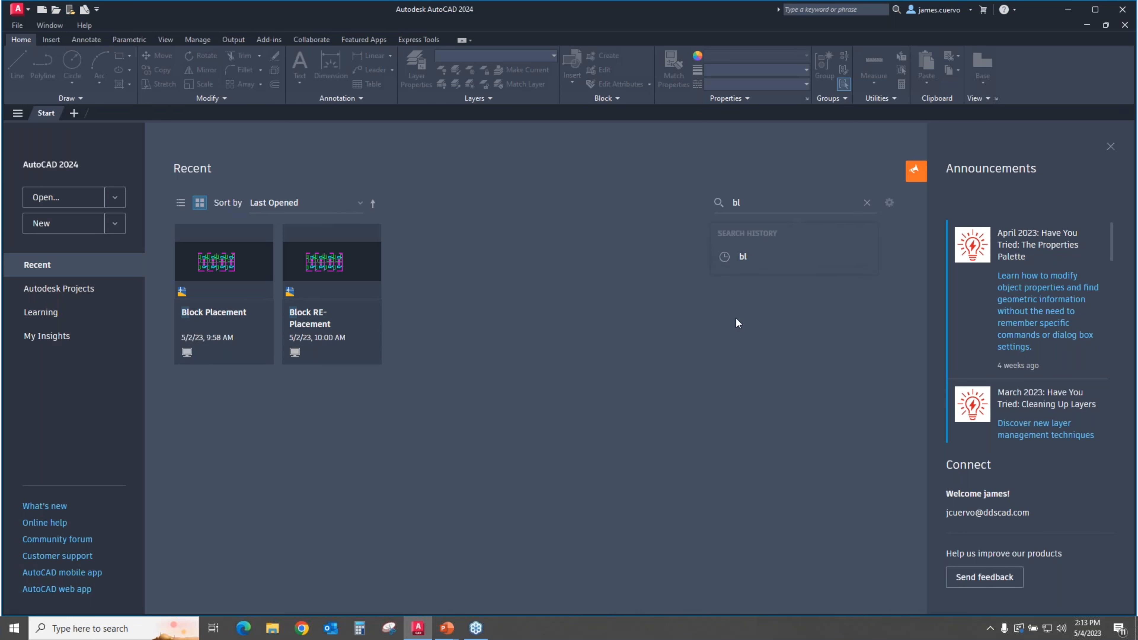
click(867, 204)
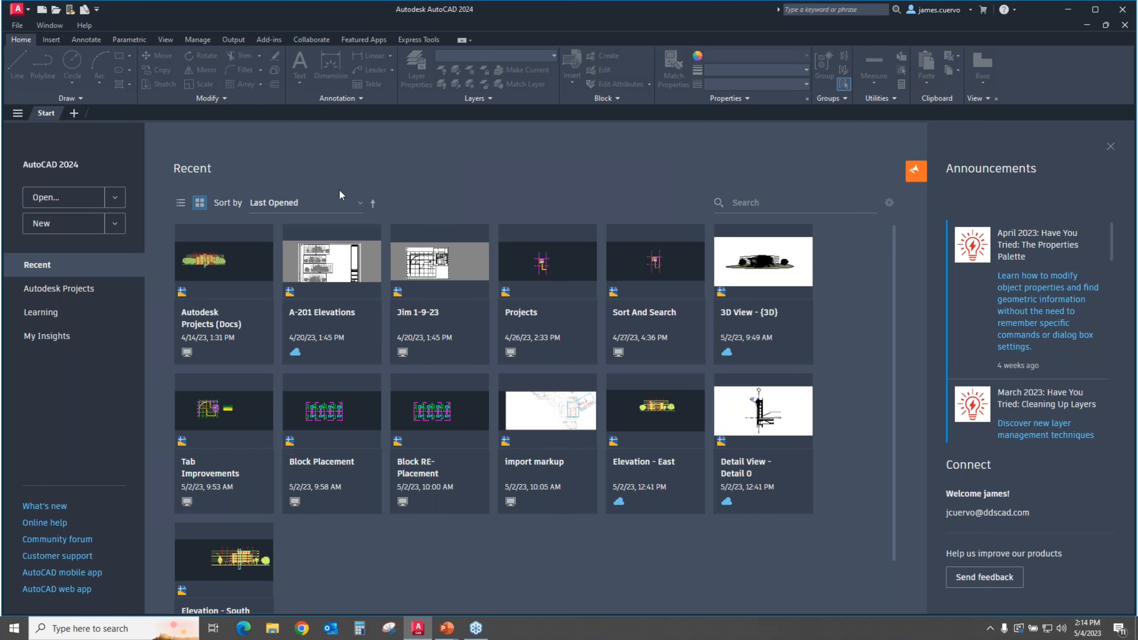
Compare the list layout with the thumbnail grid and sort the recent drawings in the grid by Name
click(180, 203)
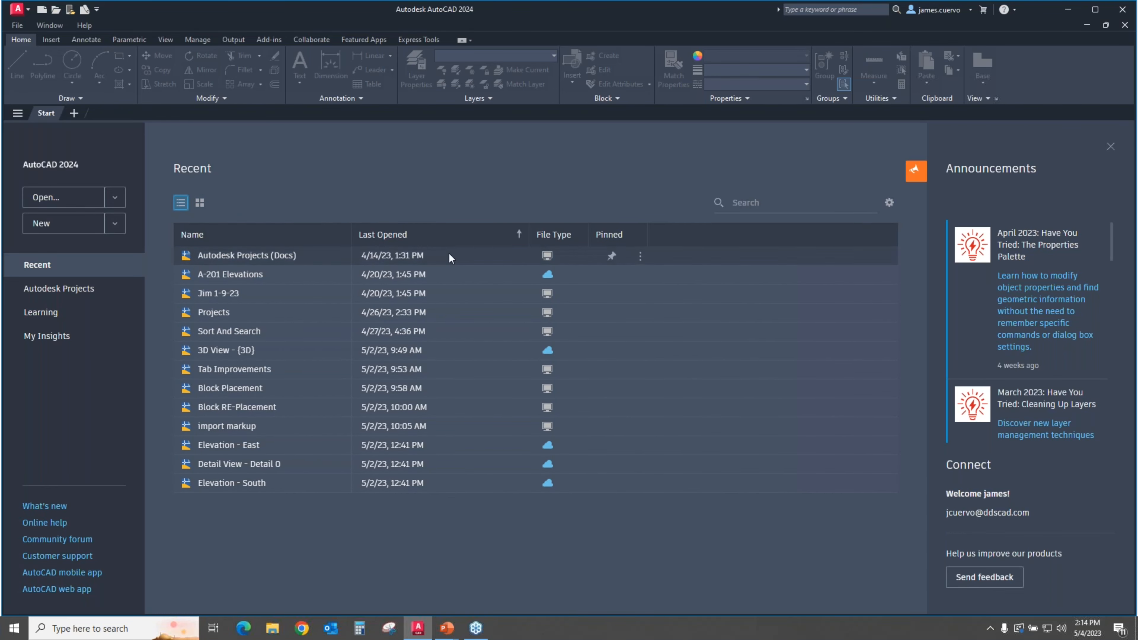
click(199, 203)
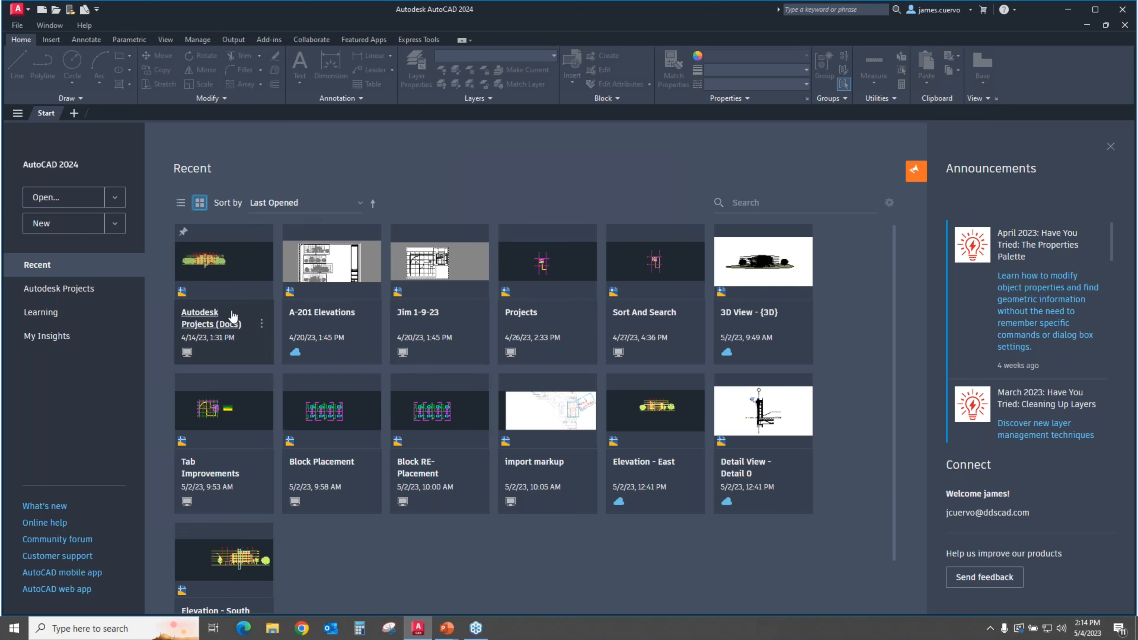
click(362, 206)
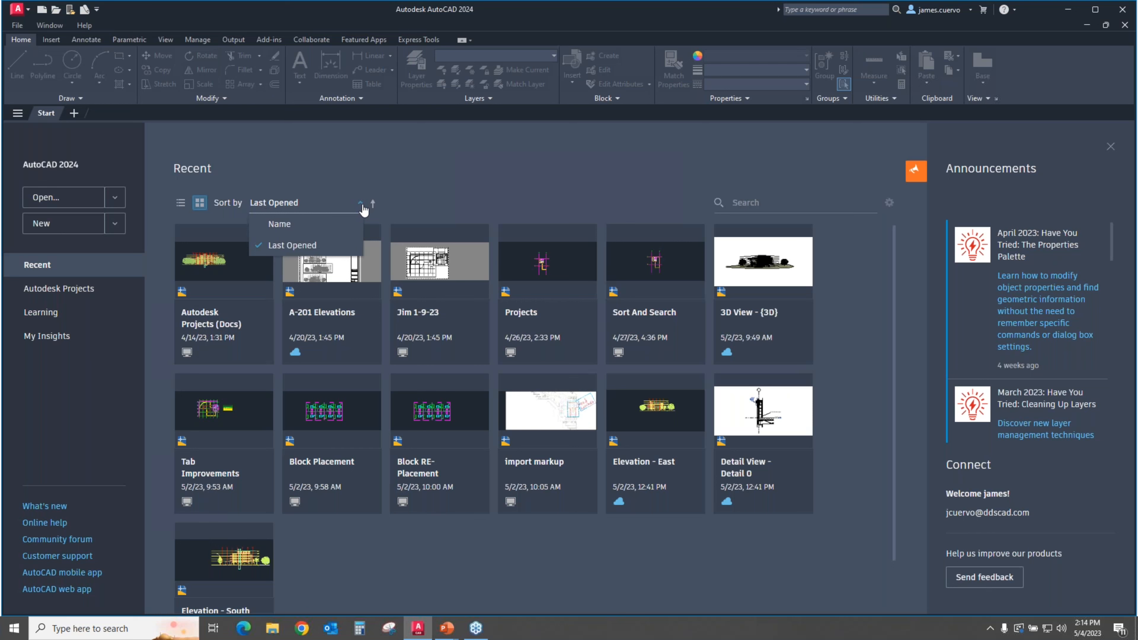
click(279, 224)
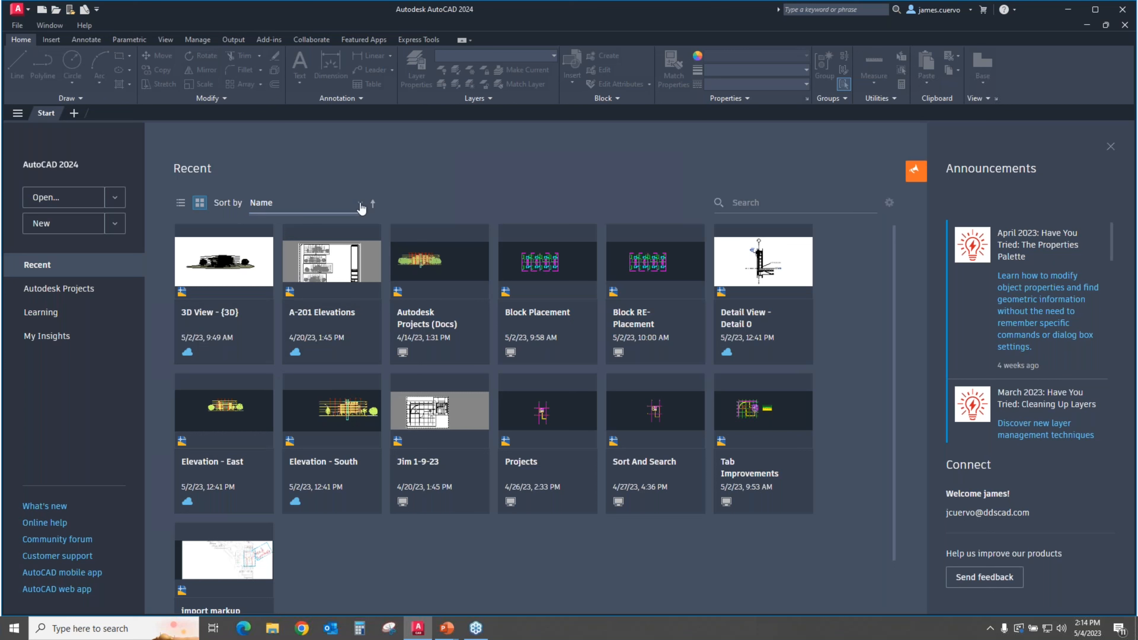
click(340, 205)
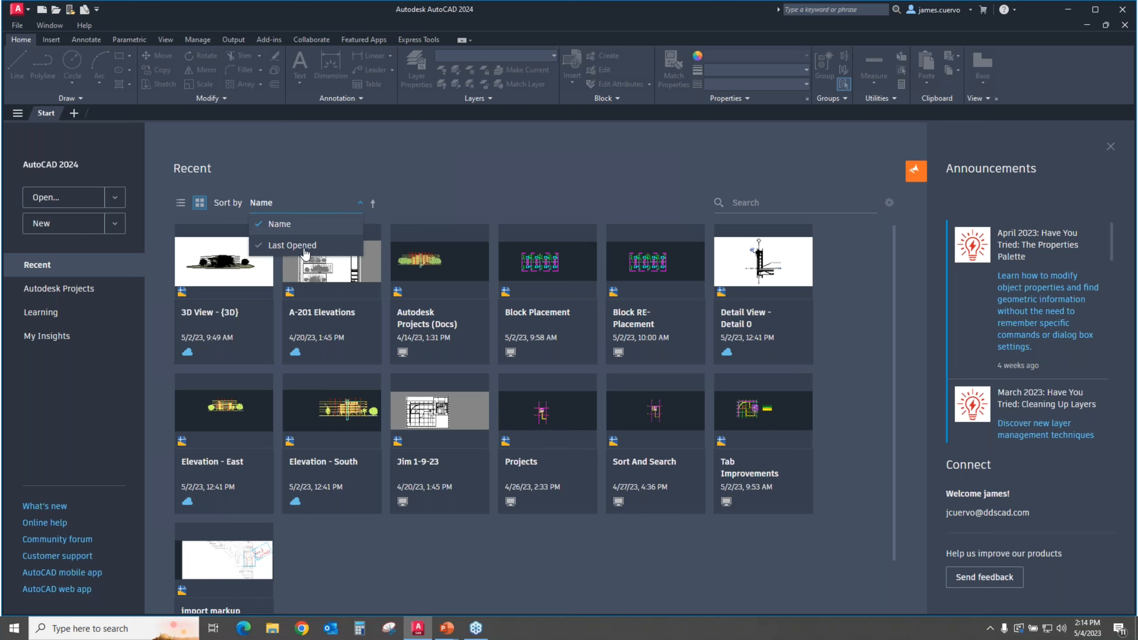
click(404, 202)
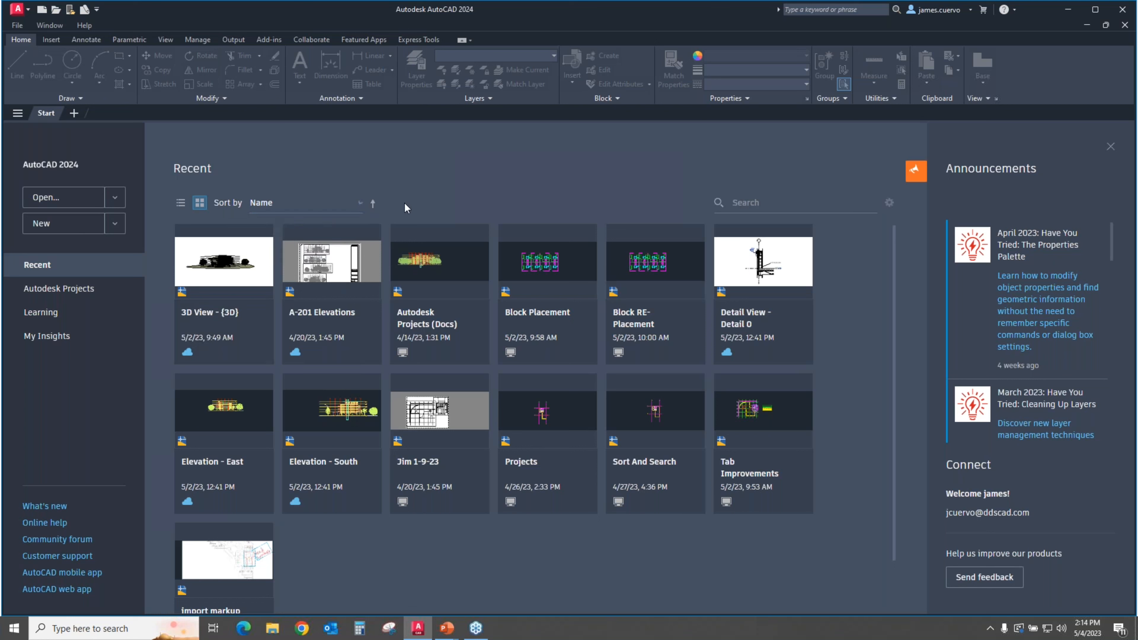
Reverse the sort direction of the name-sorted recent drawings and restore ascending order
click(373, 204)
click(373, 204)
click(373, 203)
click(373, 204)
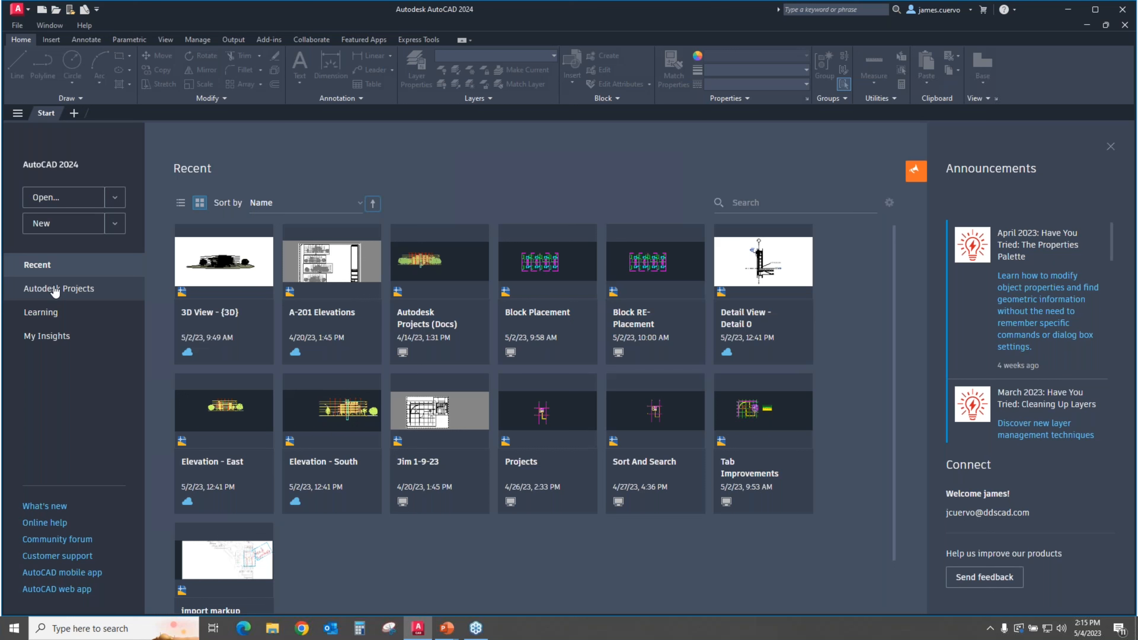
Go to Autodesk Projects, display the What is new in AUTODESK 2023 folder's files as thumbnails, and view the available hubs
click(87, 296)
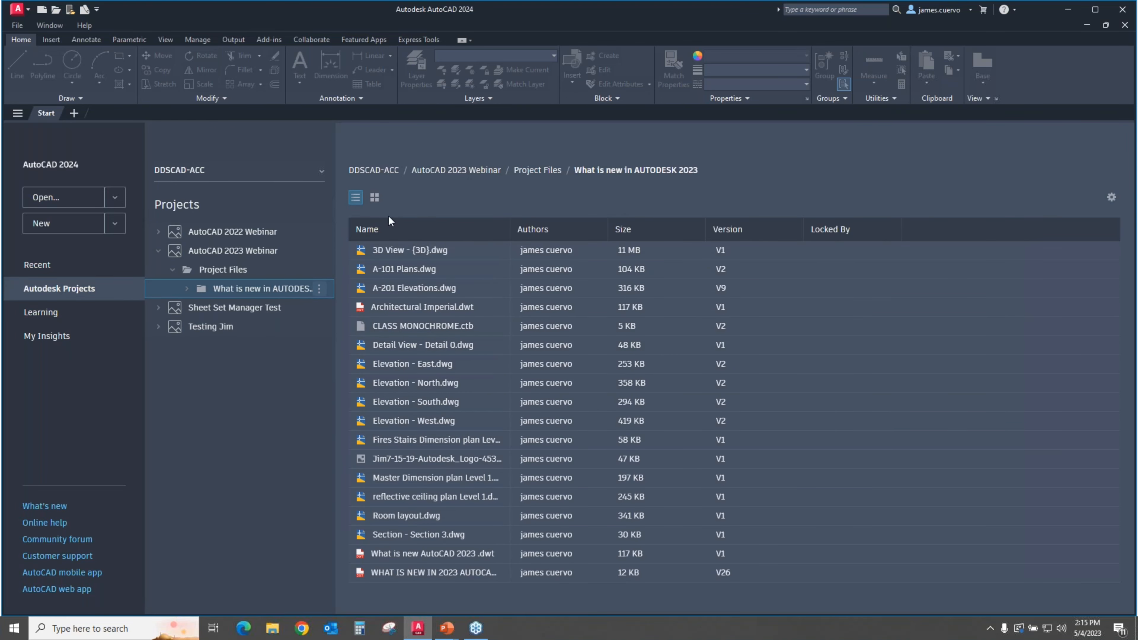
click(375, 197)
click(356, 198)
click(374, 197)
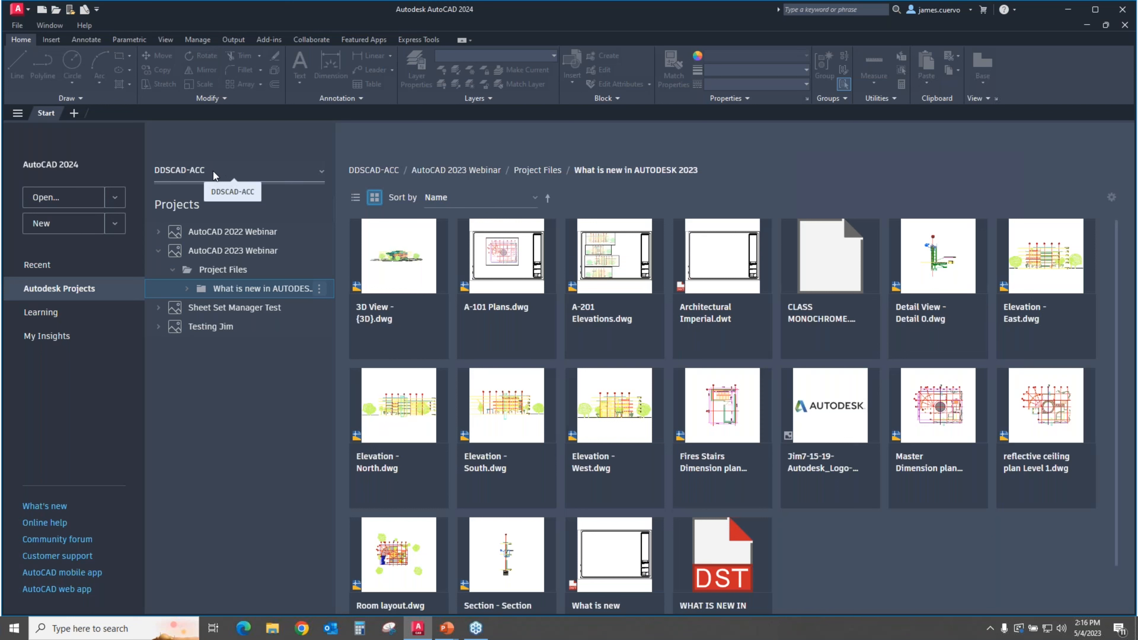
click(322, 173)
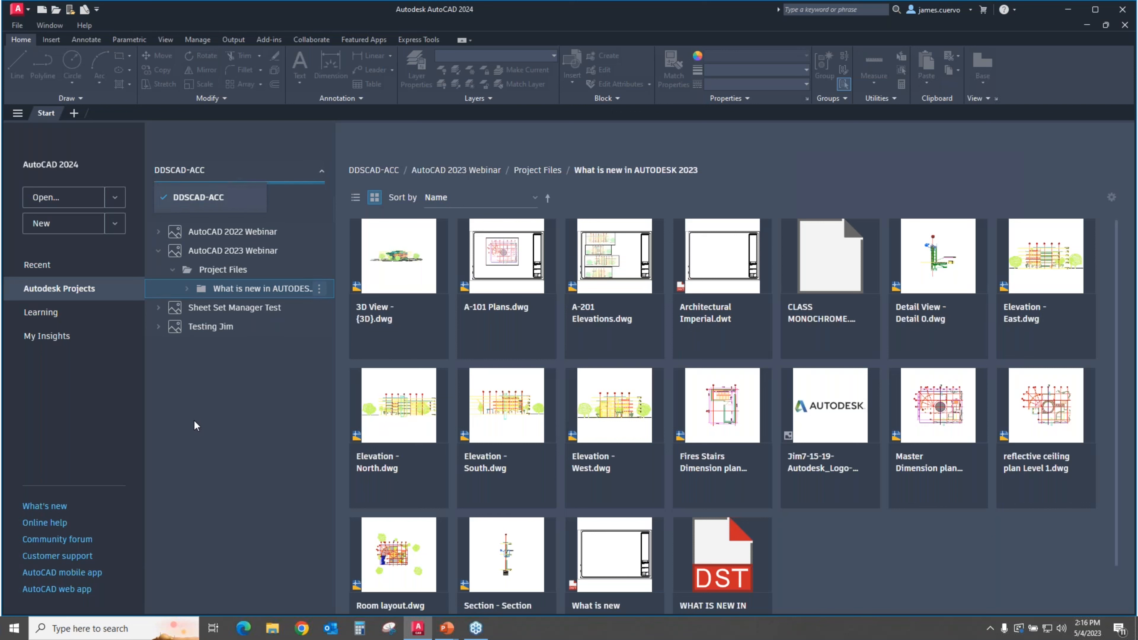
Keep DDSCAD-ACC as the hub and collapse the Project Files folder under AutoCAD 2023 Webinar
click(201, 173)
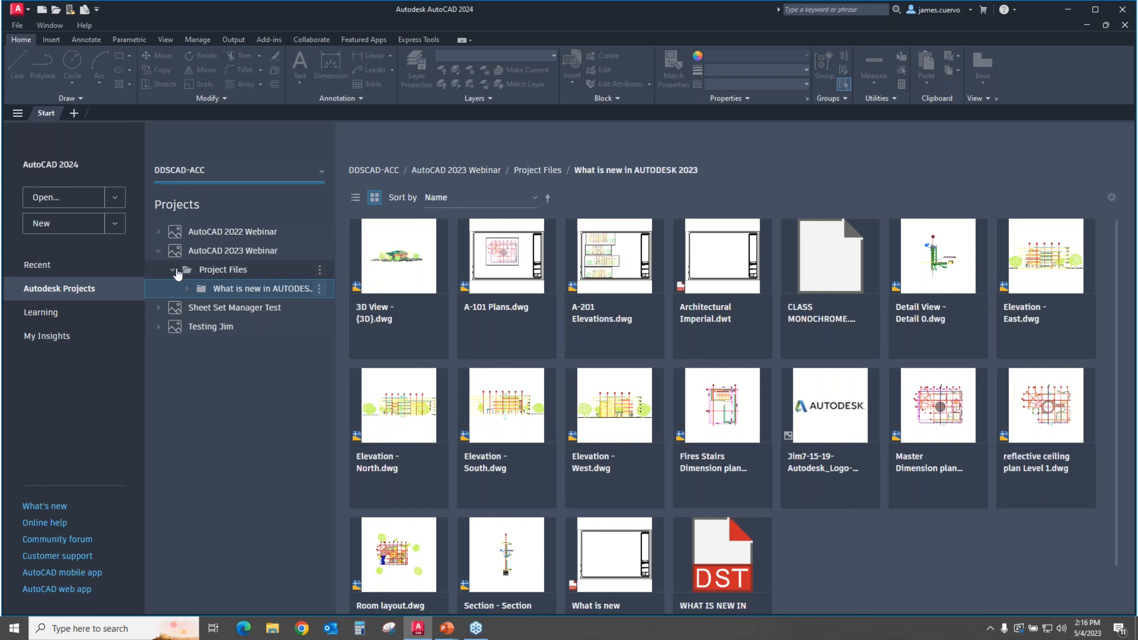
click(172, 270)
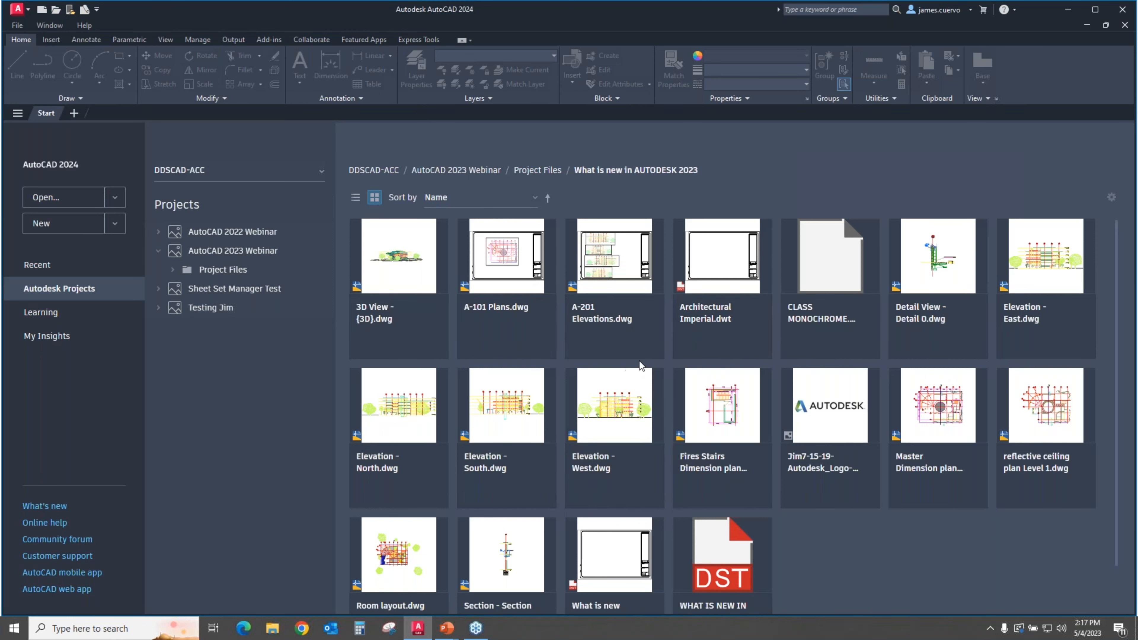
View the sort criteria available for the project file thumbnails, keeping the sorting by Name
click(495, 205)
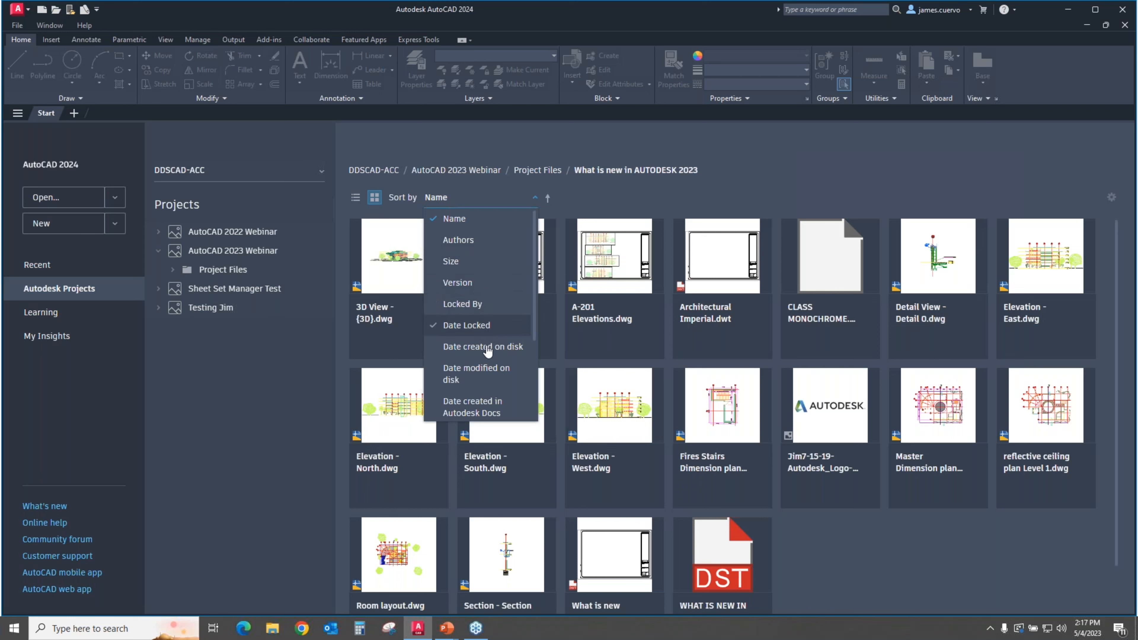
click(487, 350)
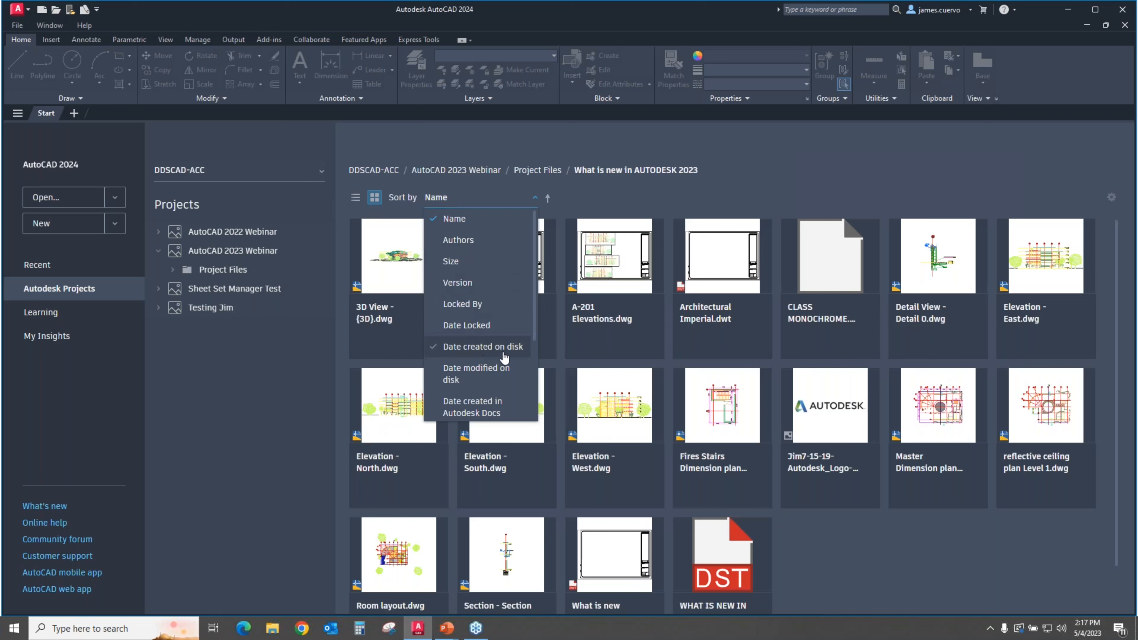
click(471, 416)
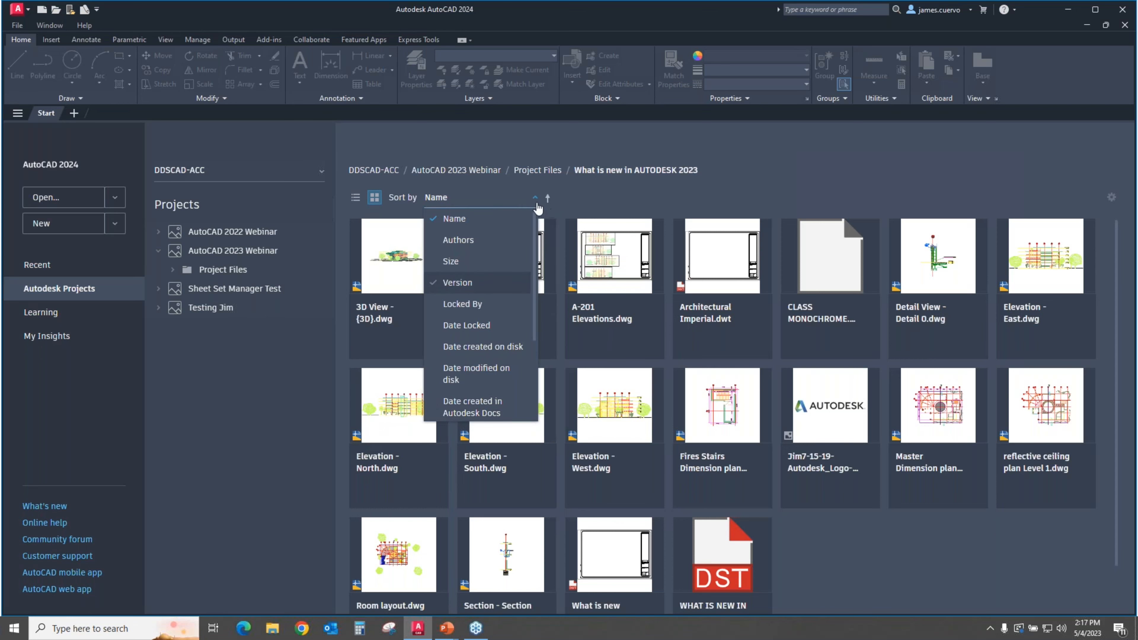
click(573, 194)
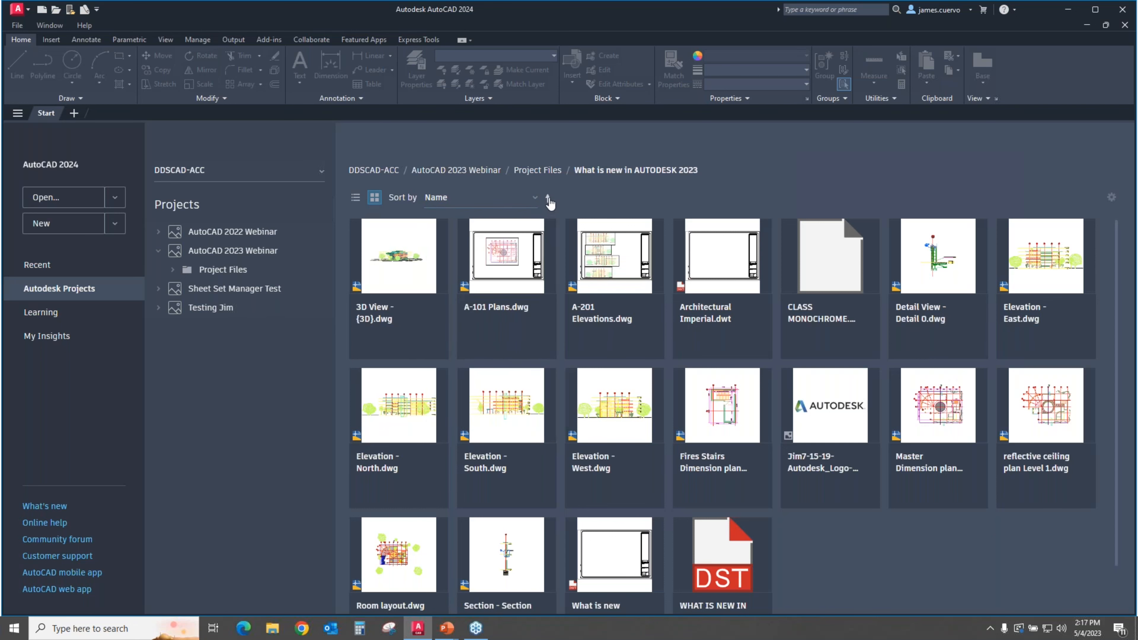
Reverse the sort direction of the name-sorted project file thumbnails and restore ascending order
click(547, 199)
click(548, 198)
key(ctrl)
key(ctrl)
key(ctrl)
key(ctrl)
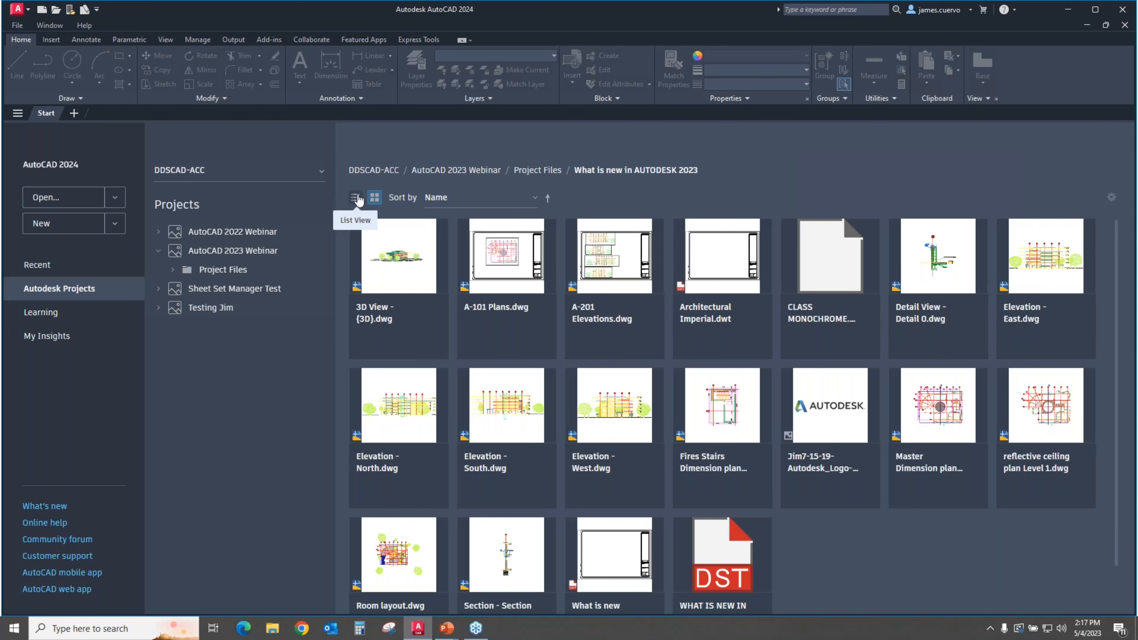
Display the project files as a list and hide the Authors column in the column settings
click(356, 198)
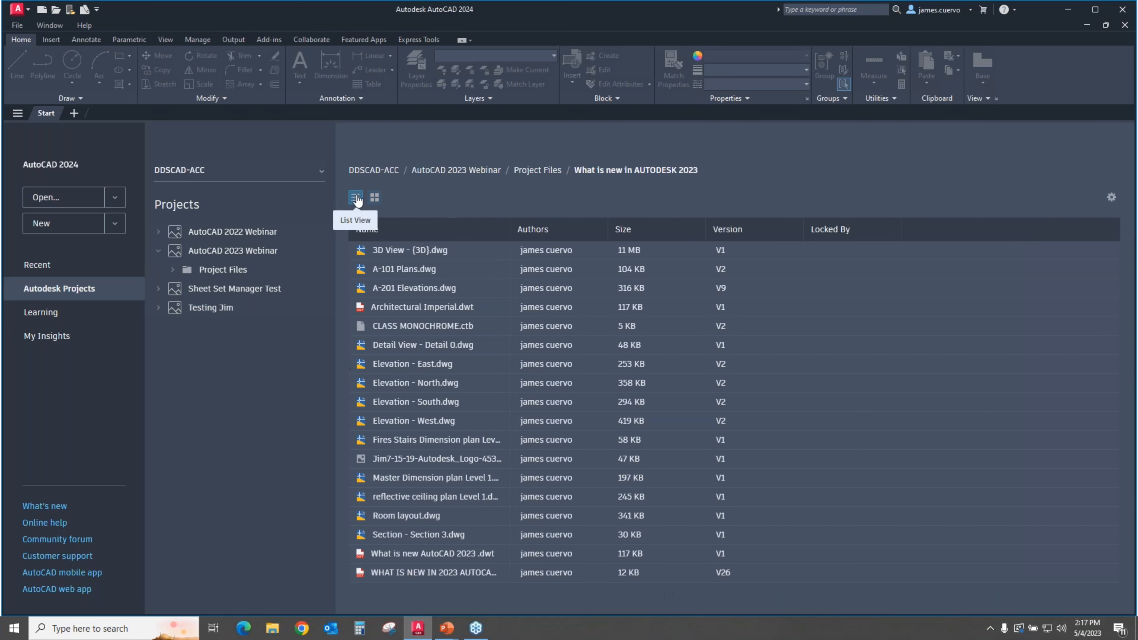
click(1112, 198)
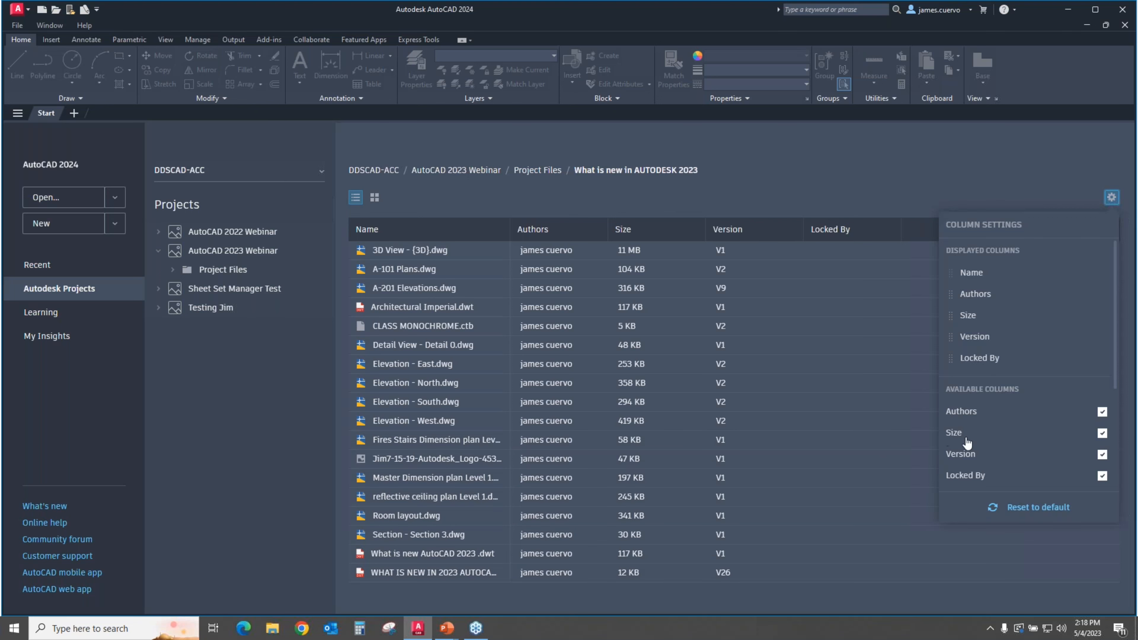
click(1101, 411)
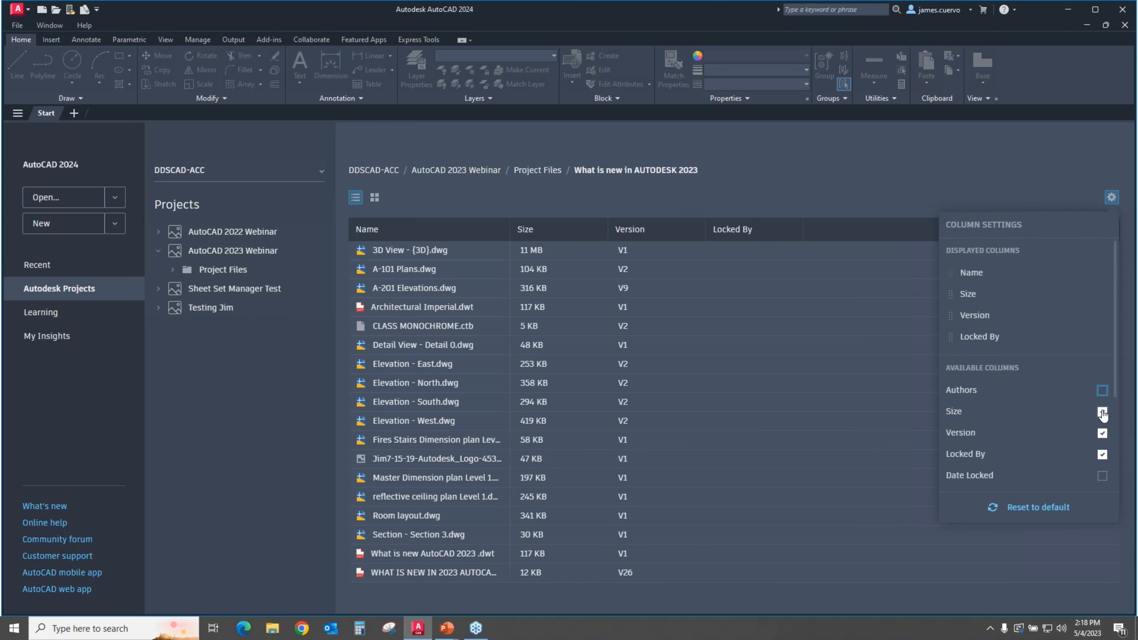
click(1102, 391)
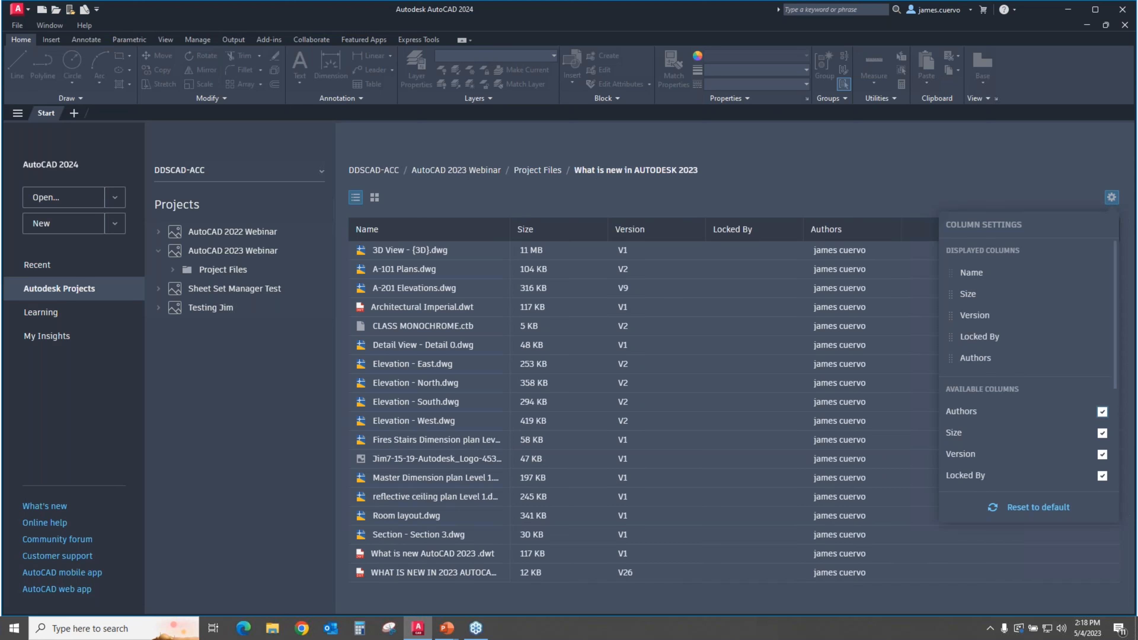
click(1102, 413)
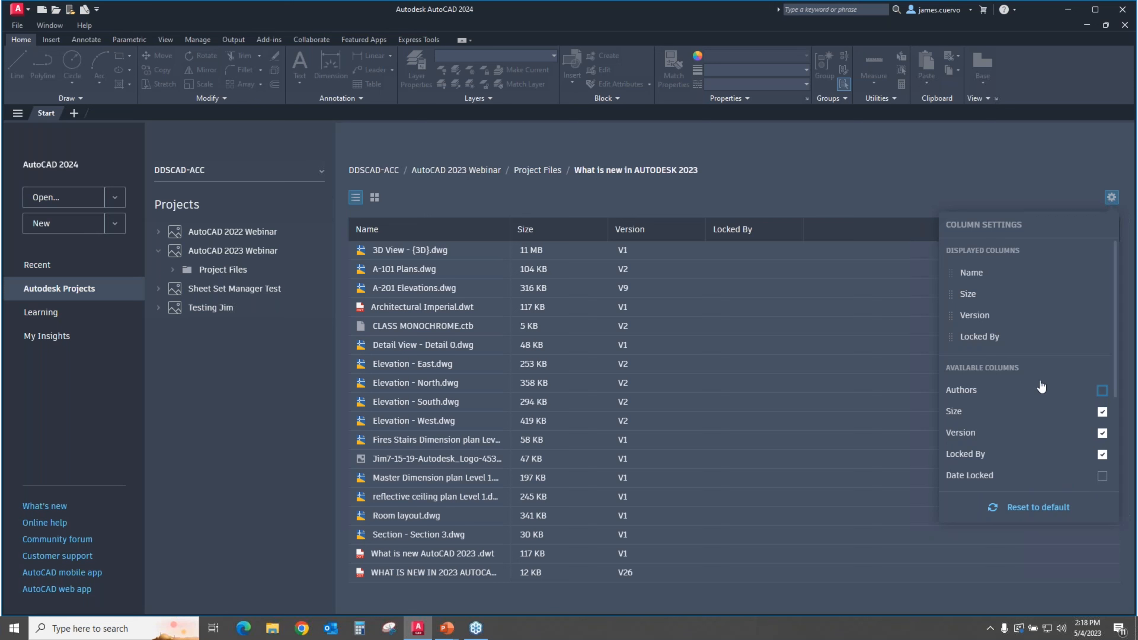
click(882, 176)
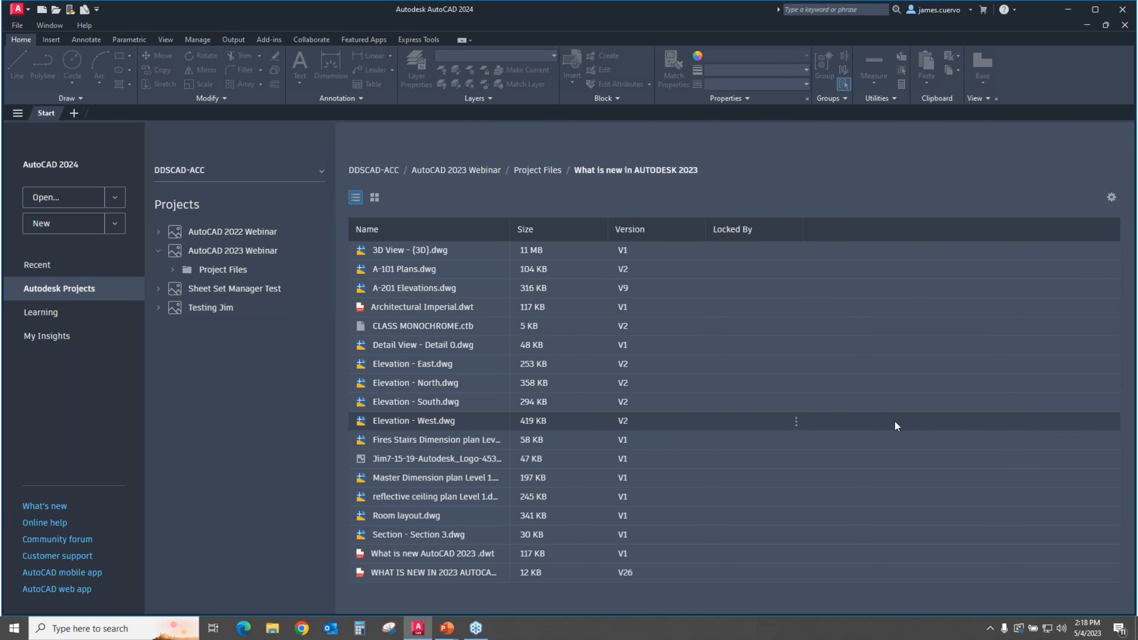
Sort the project file list by Name descending and back to ascending, and view the file options for 3D View - {3D}.dwg
click(501, 231)
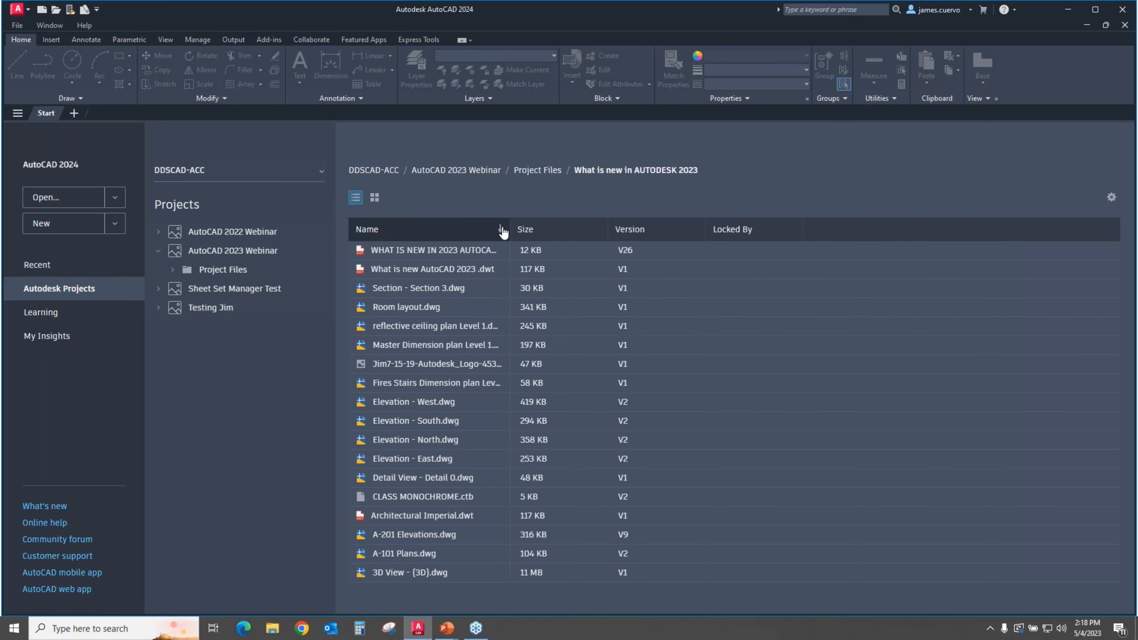
click(501, 232)
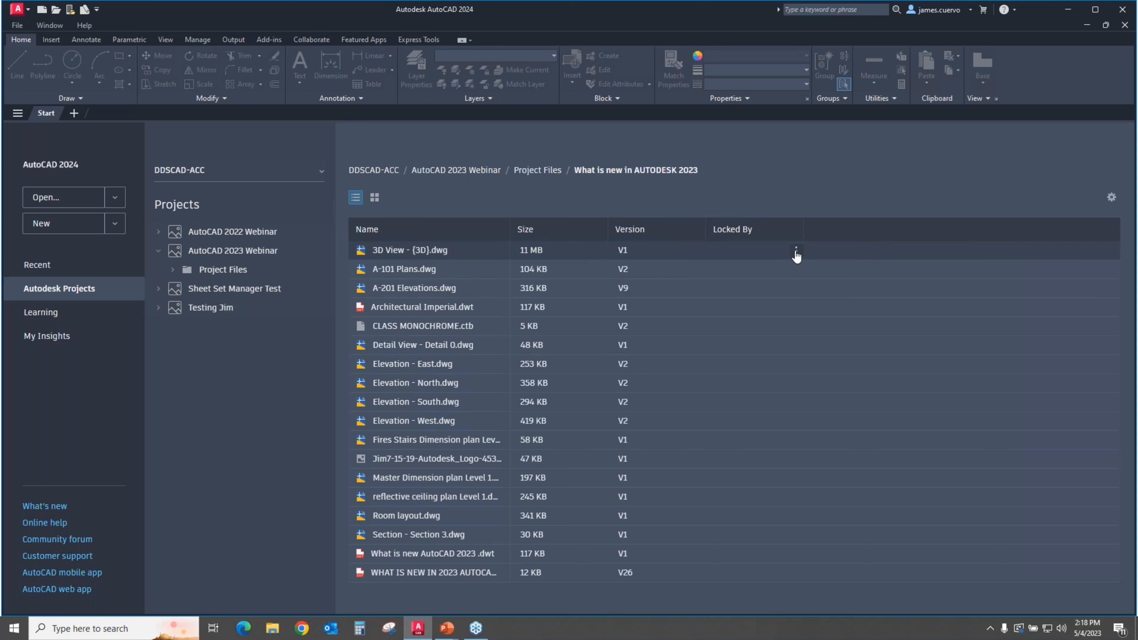
click(796, 252)
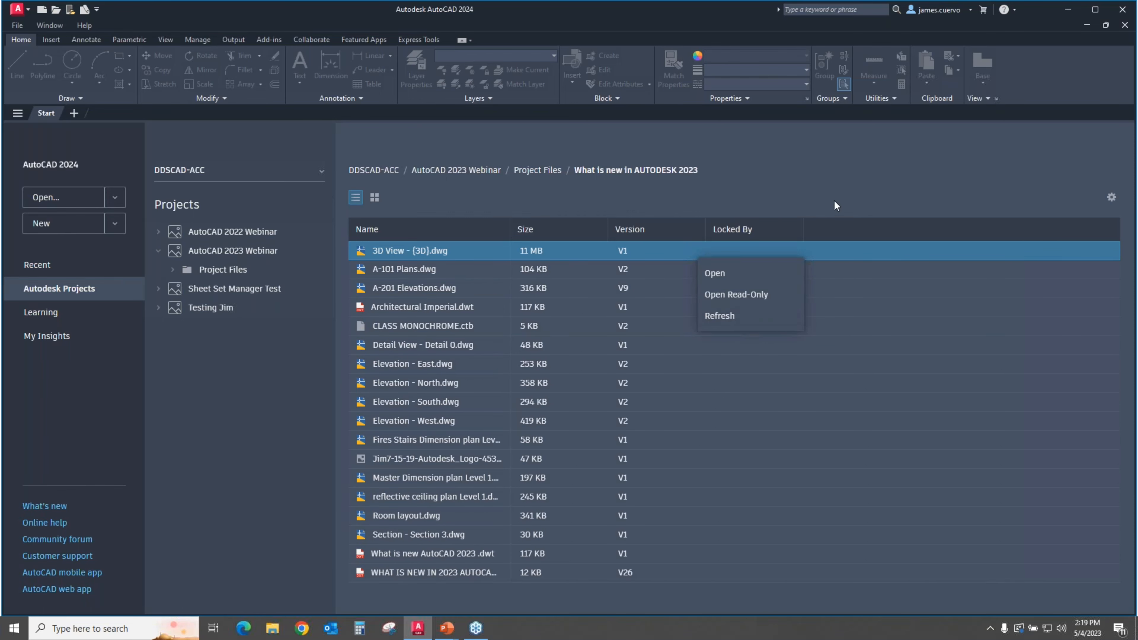
click(876, 169)
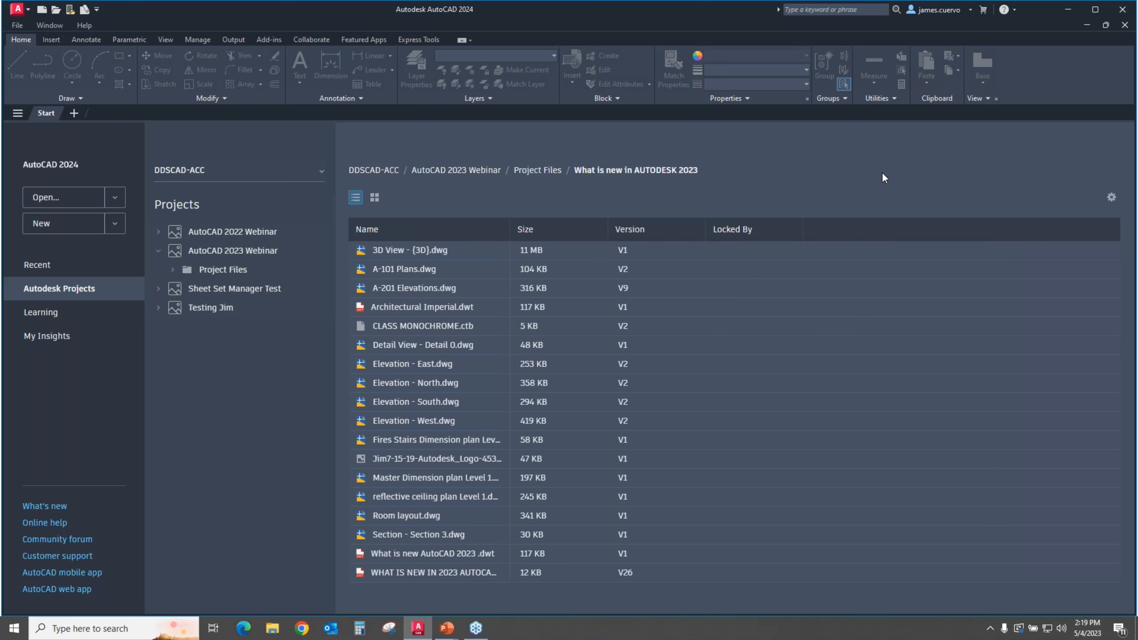
Switch to the PowerPoint slide show at the Welcome Screen Improvements slide
key(alt+Tab)
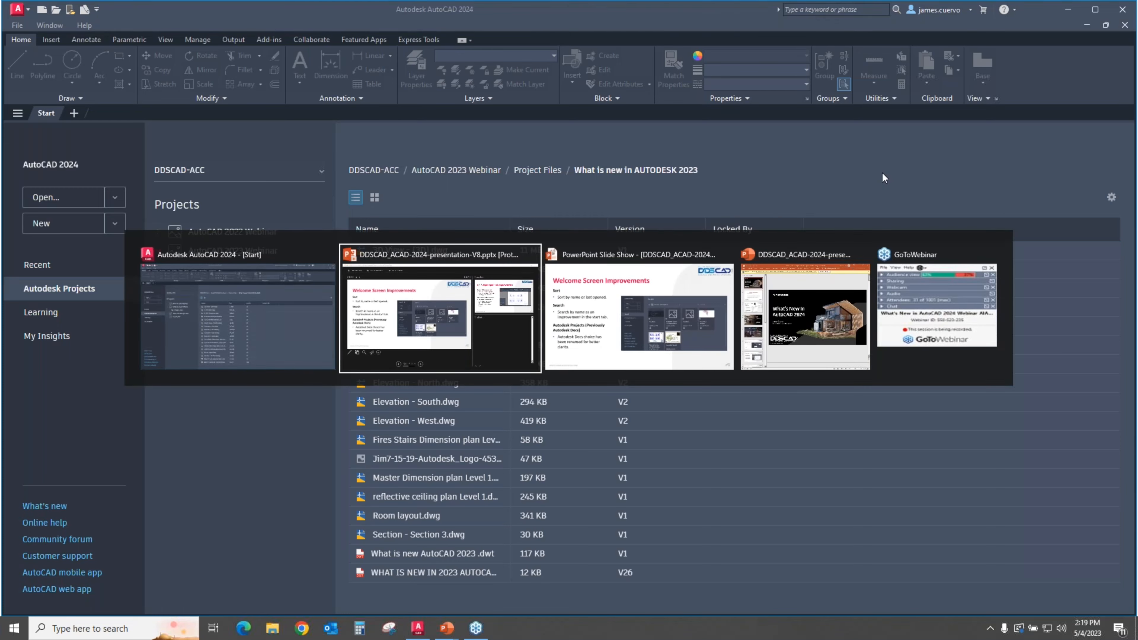
key(alt+Tab)
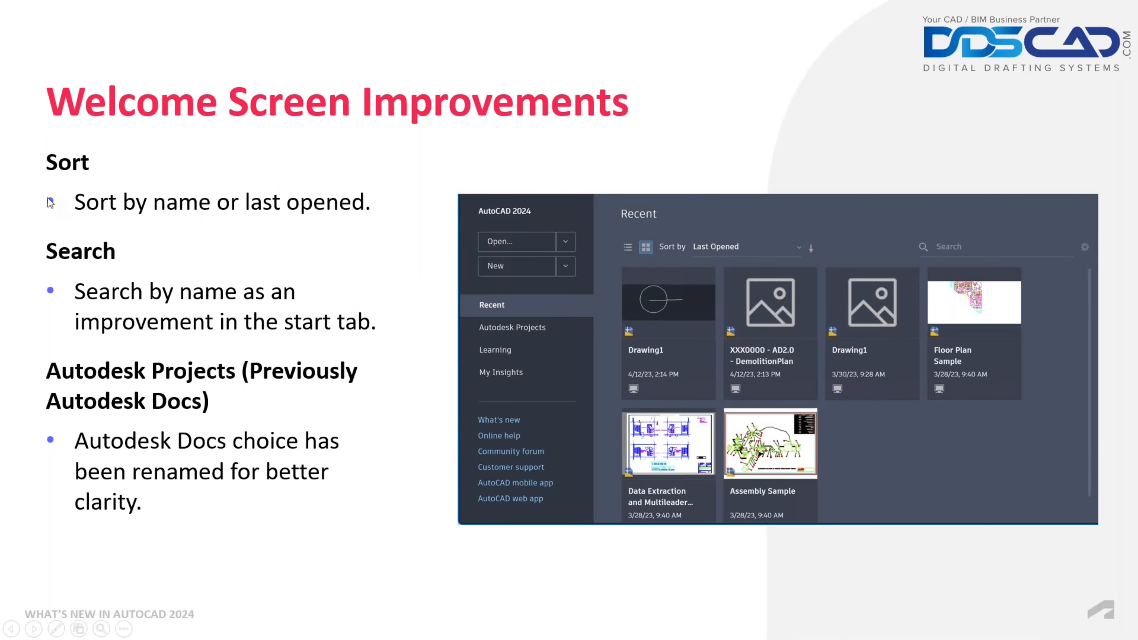